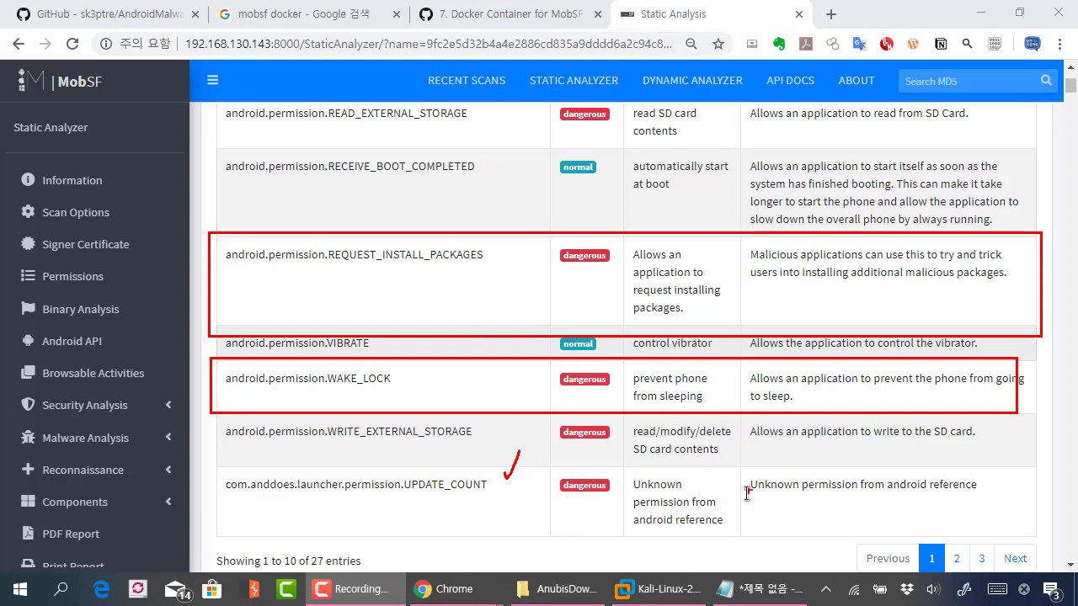
Step: Clear the markup on the permissions table and review the report down to the Android Java API section
{"action": "mouse_move", "coordinate": [744, 508]}
{"action": "left_mouse_down"}
{"action": "mouse_move", "coordinate": [959, 502]}
{"action": "mouse_move", "coordinate": [998, 483]}
{"action": "left_mouse_up"}
{"action": "key", "text": "Escape"}
{"action": "scroll", "coordinate": [314, 370], "scroll_direction": "down", "scroll_amount": 3}
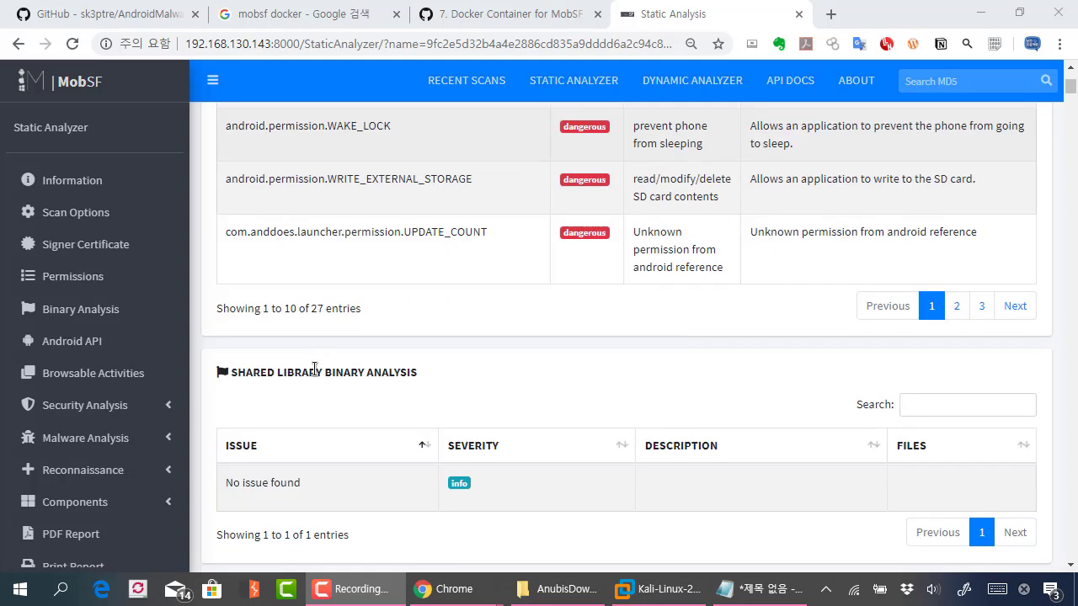
{"action": "scroll", "coordinate": [402, 329], "scroll_direction": "down", "scroll_amount": 5}
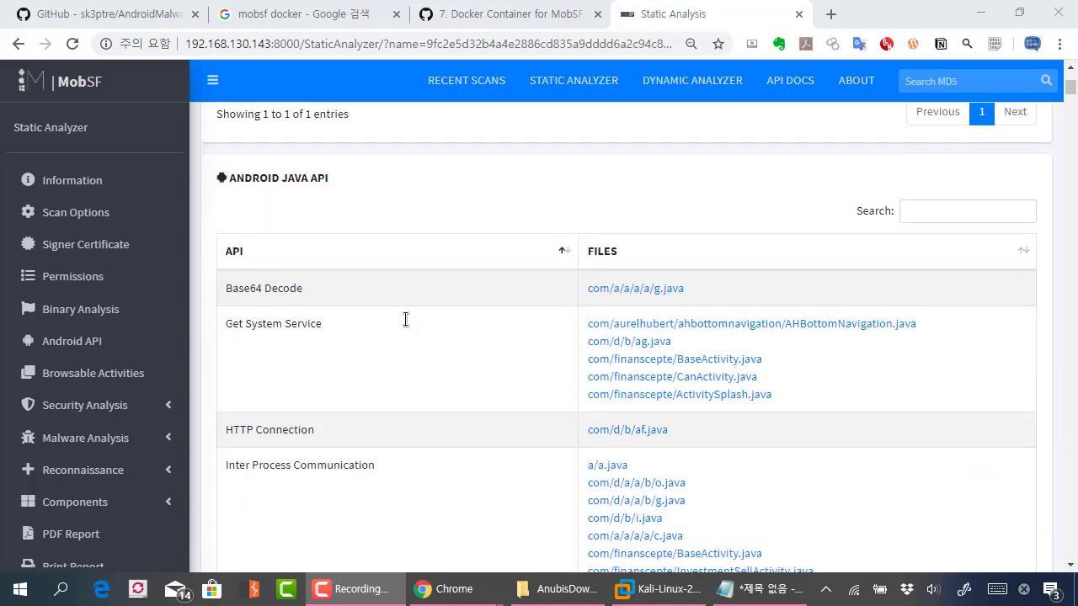
{"action": "scroll", "coordinate": [405, 319], "scroll_direction": "down", "scroll_amount": 2}
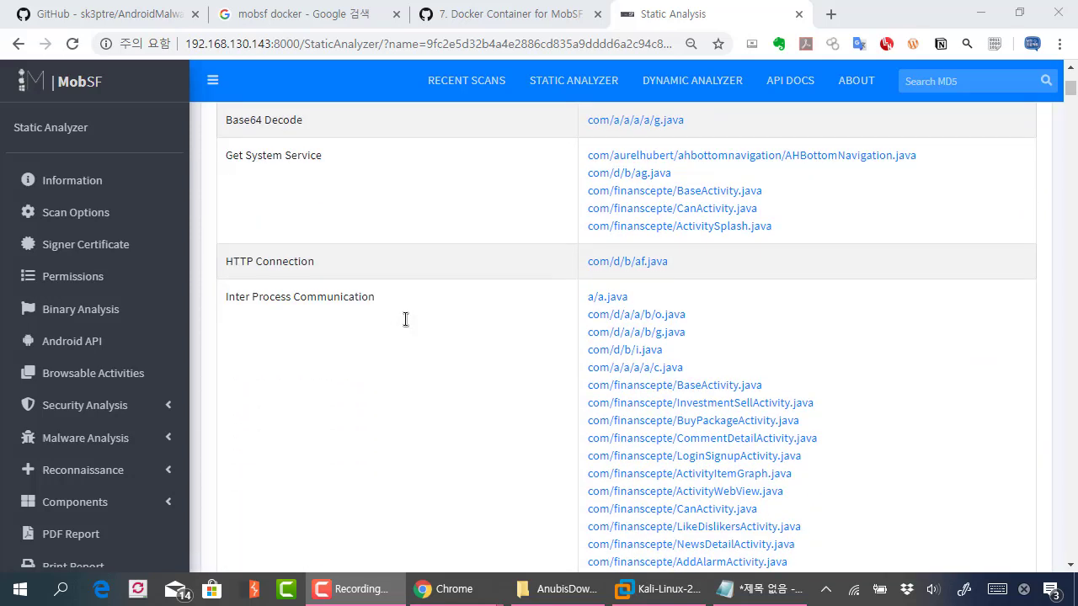
{"action": "scroll", "coordinate": [335, 271], "scroll_direction": "up", "scroll_amount": 1}
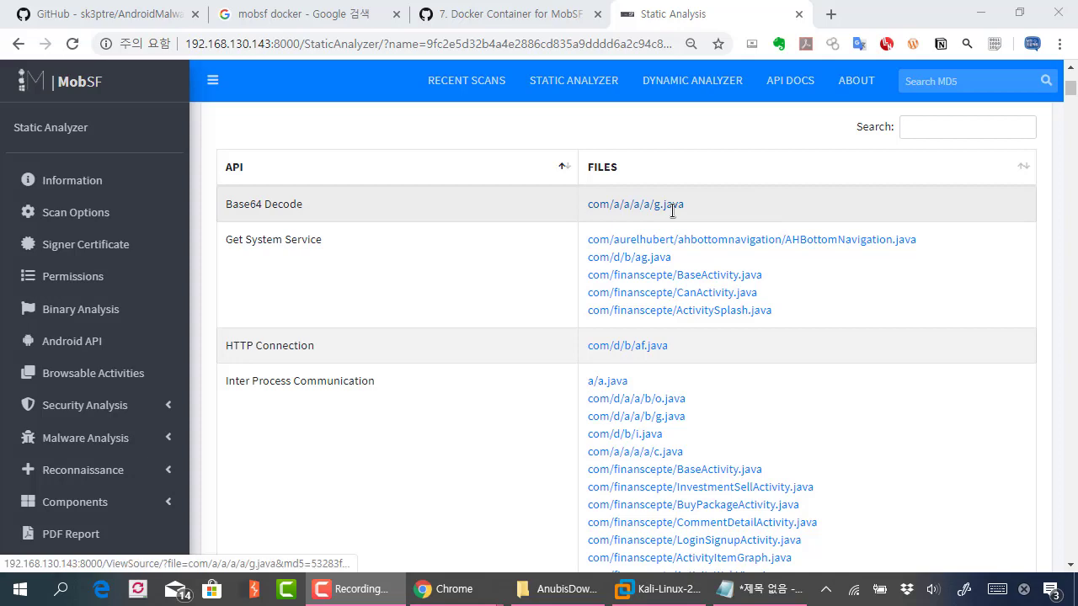
Step: Open the com/a/a/a/a/g.java source listed for Base64 Decode in a new tab and read its code
{"action": "middle_click", "coordinate": [672, 211]}
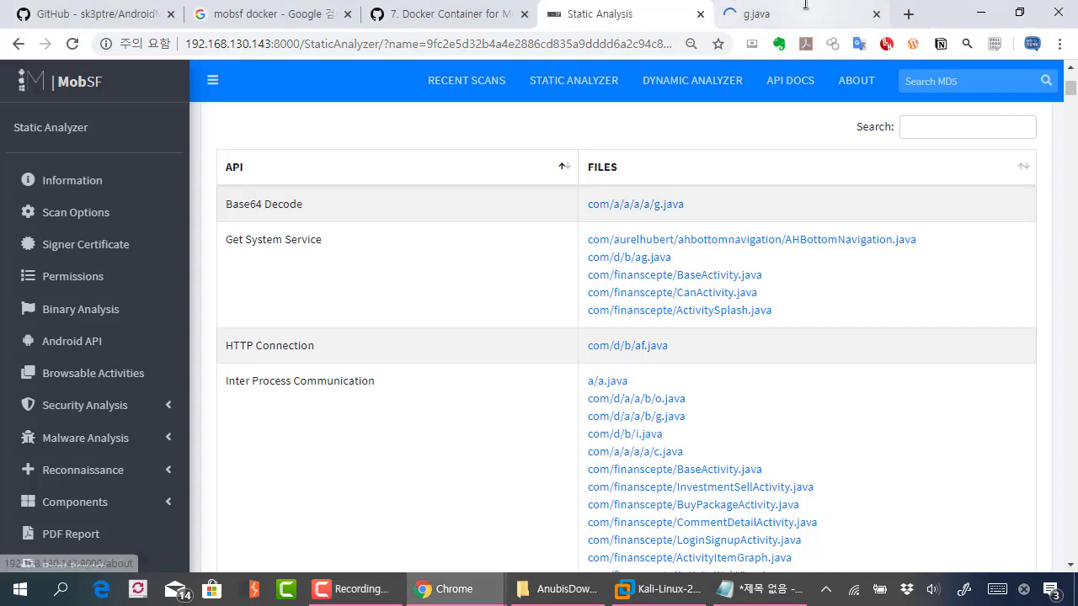
{"action": "left_click", "coordinate": [803, 19]}
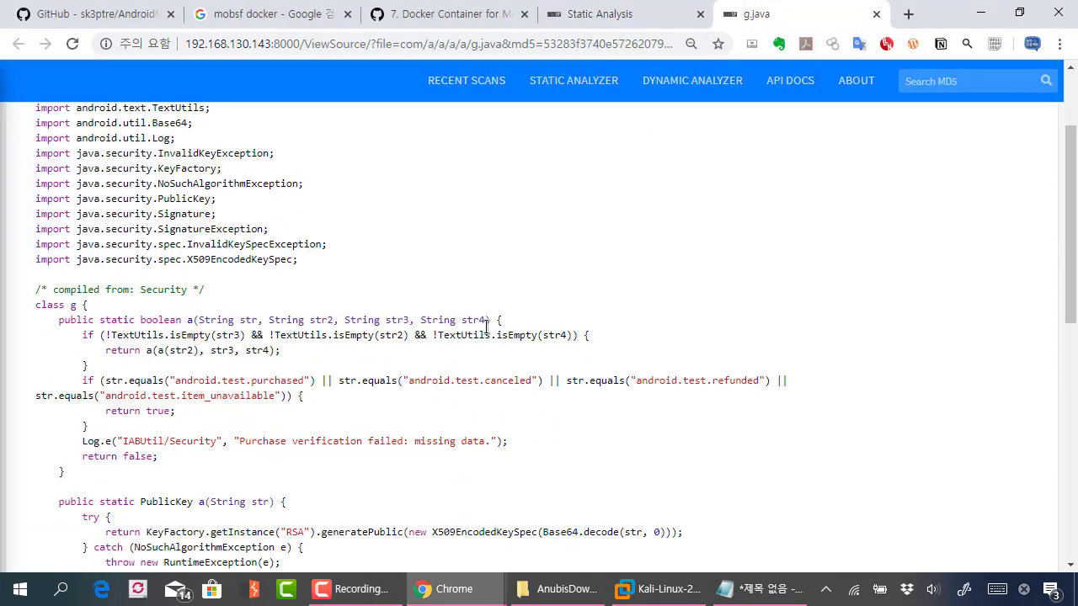
{"action": "scroll", "coordinate": [485, 328], "scroll_direction": "down", "scroll_amount": 1}
{"action": "scroll", "coordinate": [486, 327], "scroll_direction": "down", "scroll_amount": 3}
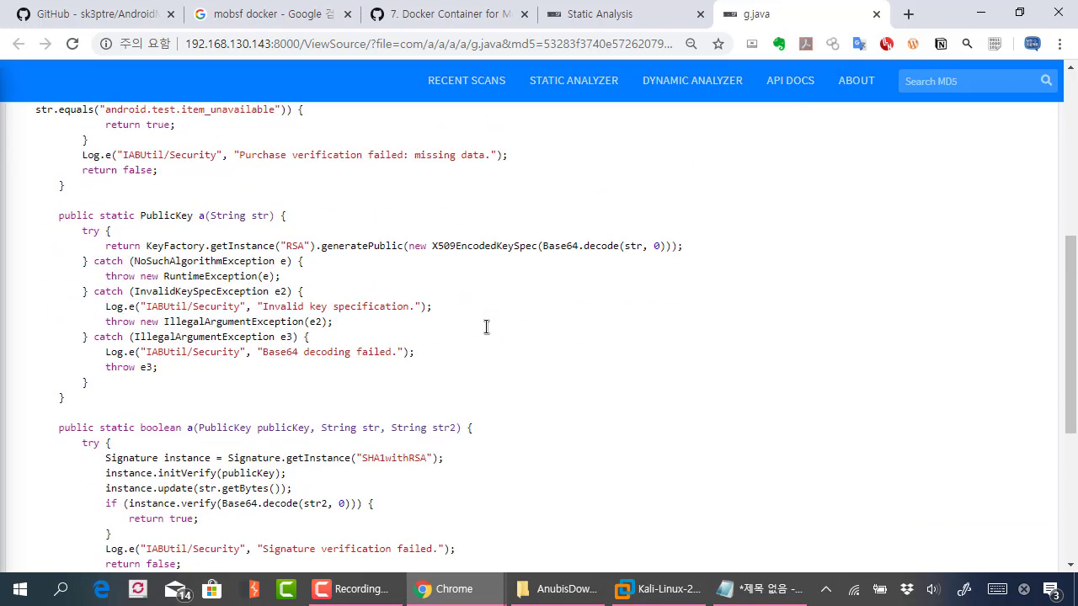
{"action": "scroll", "coordinate": [486, 328], "scroll_direction": "down", "scroll_amount": 3}
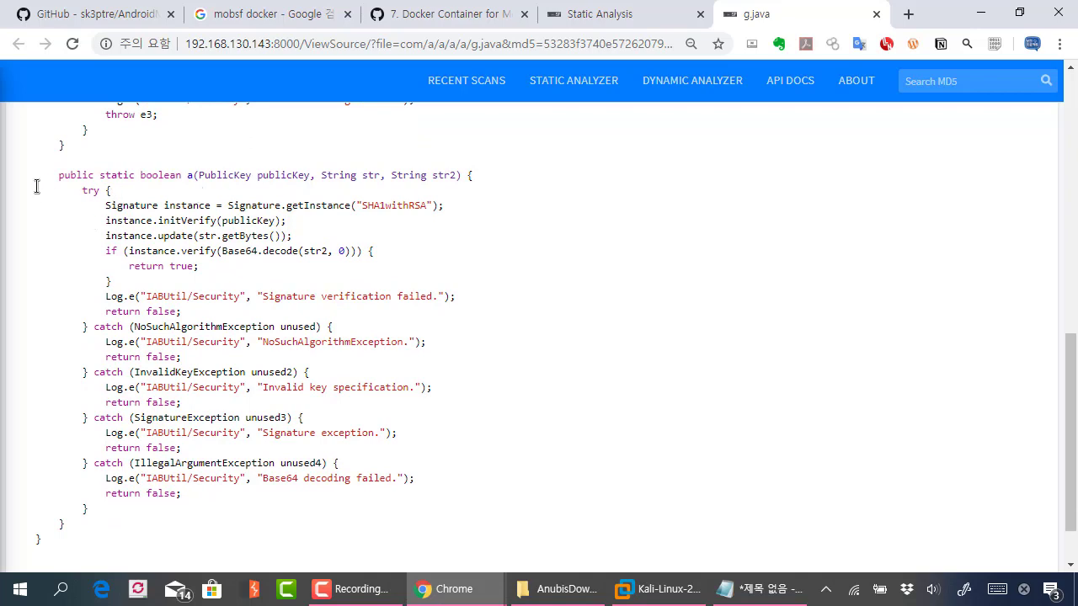
Step: Highlight the PublicKey method containing the Base64 decoding in g.java, and close that source tab
{"action": "scroll", "coordinate": [117, 209], "scroll_direction": "up", "scroll_amount": 2}
{"action": "scroll", "coordinate": [117, 209], "scroll_direction": "down", "scroll_amount": 3}
{"action": "scroll", "coordinate": [117, 209], "scroll_direction": "up", "scroll_amount": 4}
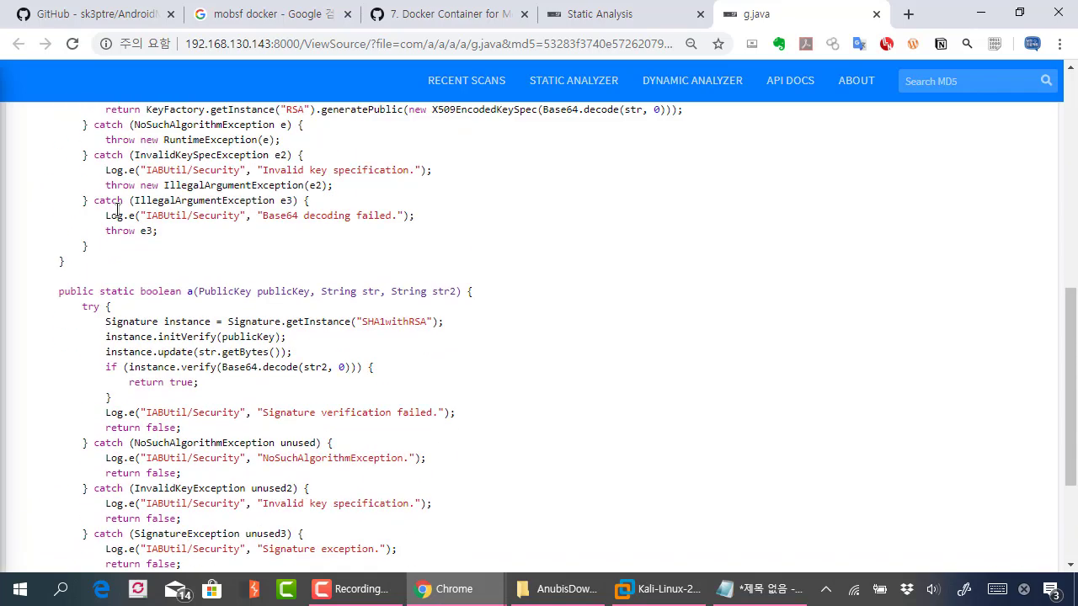
{"action": "left_click_drag", "start_coordinate": [64, 214], "coordinate": [656, 406]}
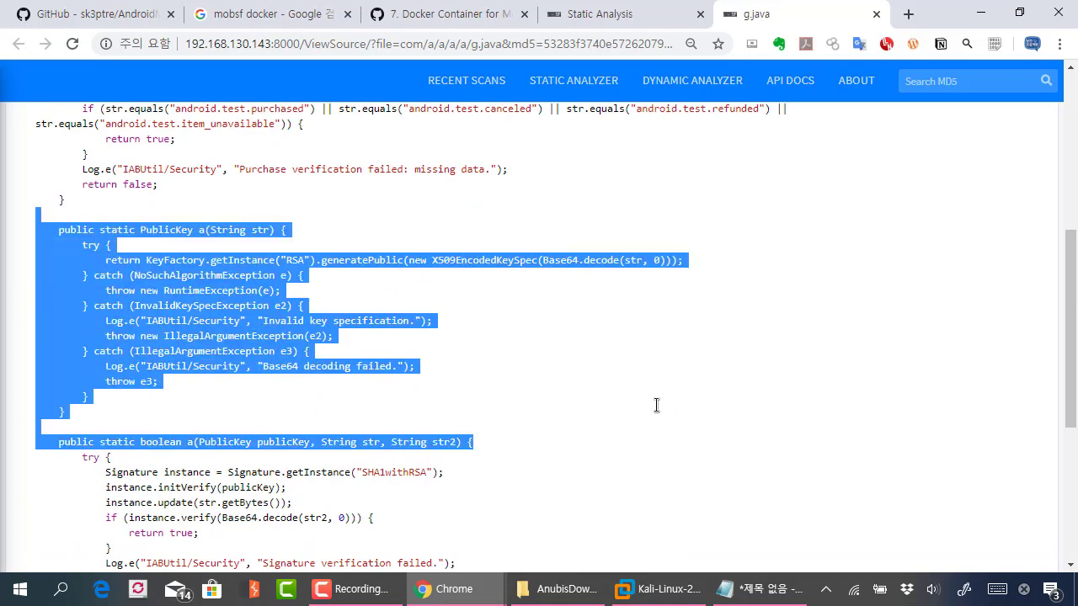
{"action": "left_click", "coordinate": [876, 14]}
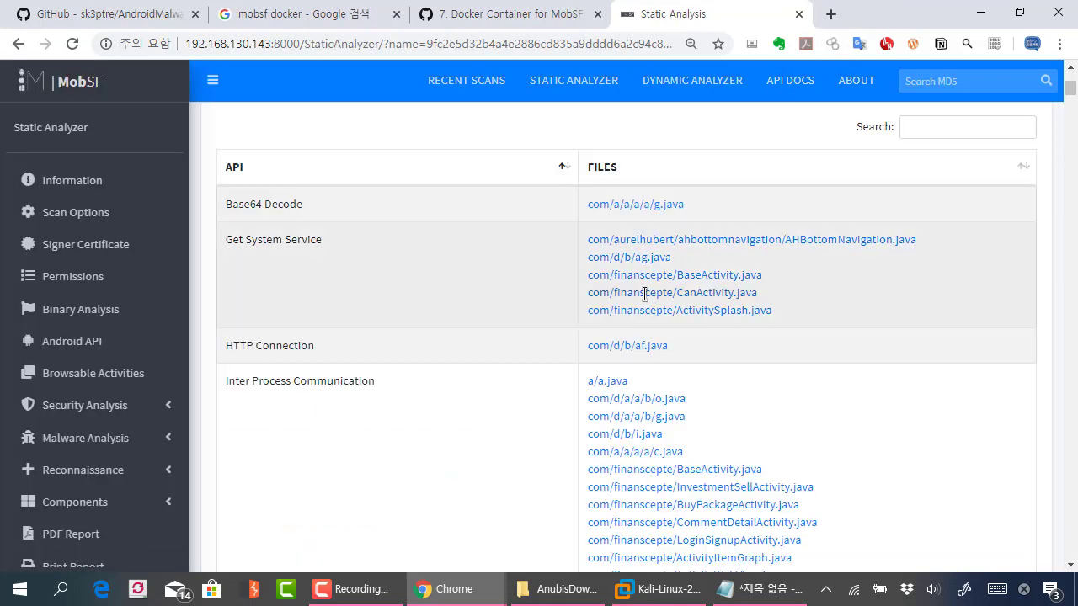
Step: Open the com/d/b/af.java source listed for HTTP Connection and read through its connection and response handling code
{"action": "scroll", "coordinate": [346, 323], "scroll_direction": "down", "scroll_amount": 1}
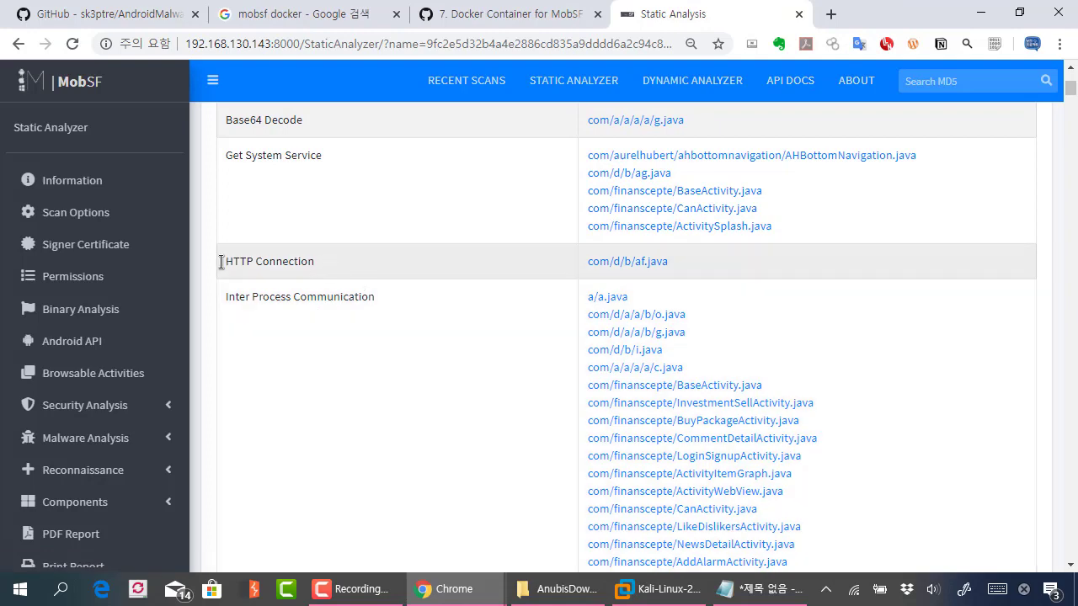
{"action": "left_click_drag", "start_coordinate": [221, 259], "coordinate": [351, 292]}
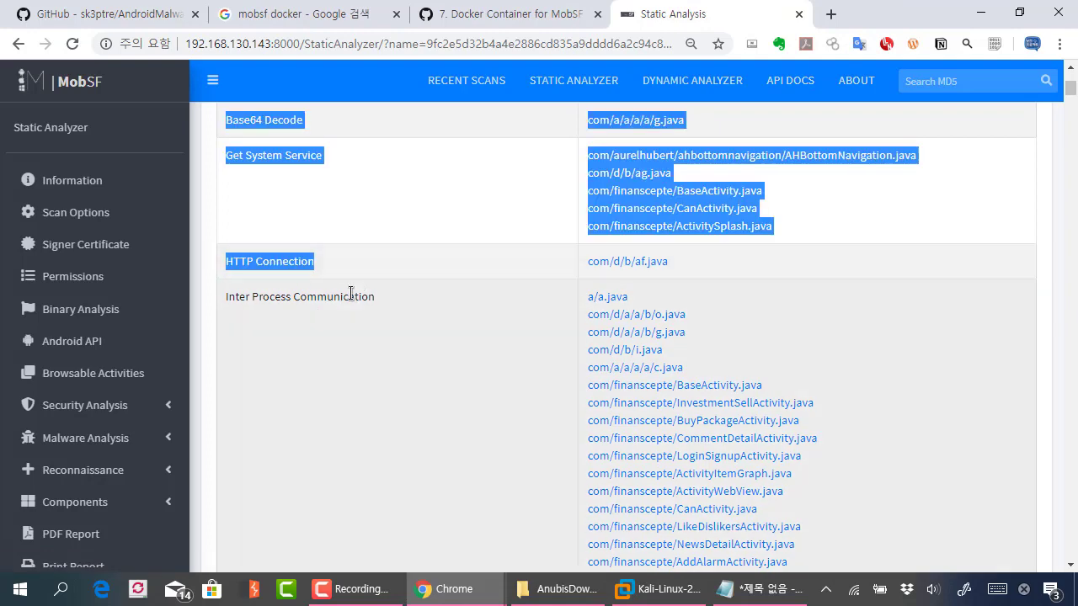
{"action": "left_click", "coordinate": [689, 253]}
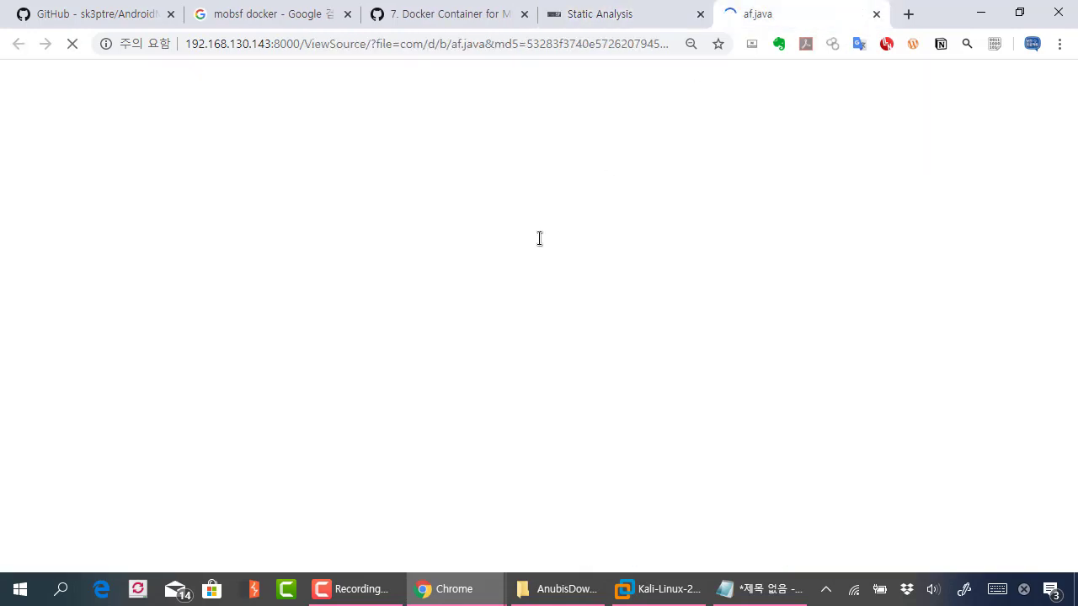
{"action": "scroll", "coordinate": [537, 240], "scroll_direction": "down", "scroll_amount": 4}
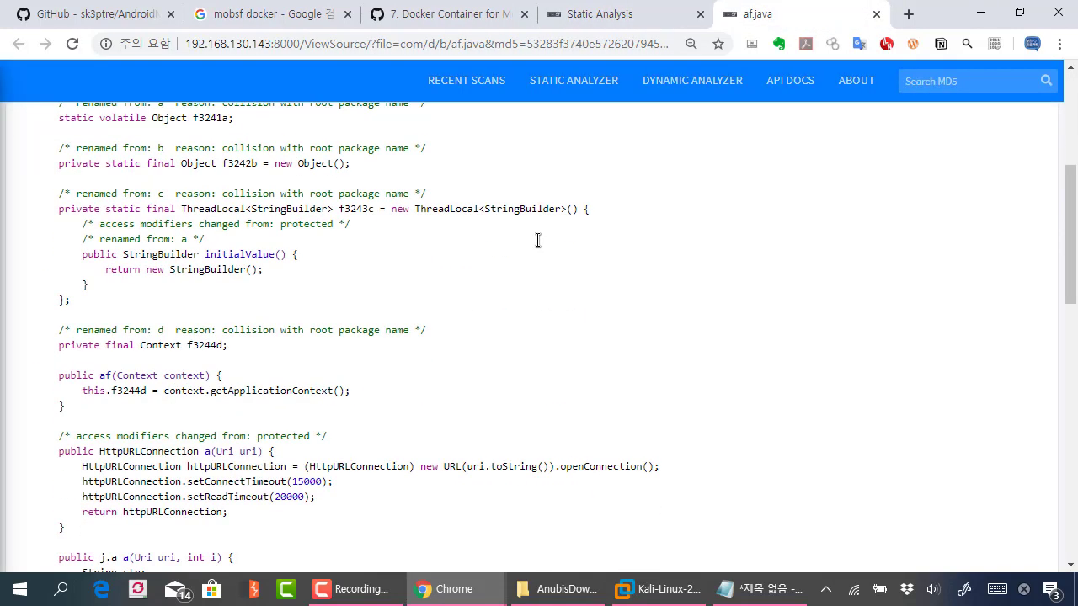
{"action": "scroll", "coordinate": [537, 240], "scroll_direction": "down", "scroll_amount": 4}
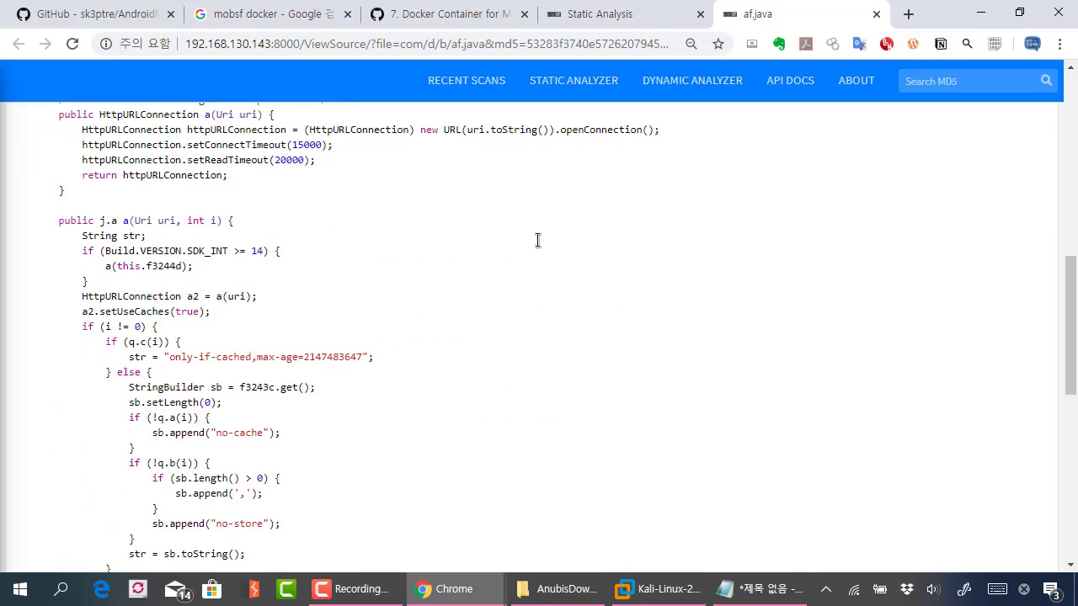
{"action": "scroll", "coordinate": [426, 329], "scroll_direction": "down", "scroll_amount": 4}
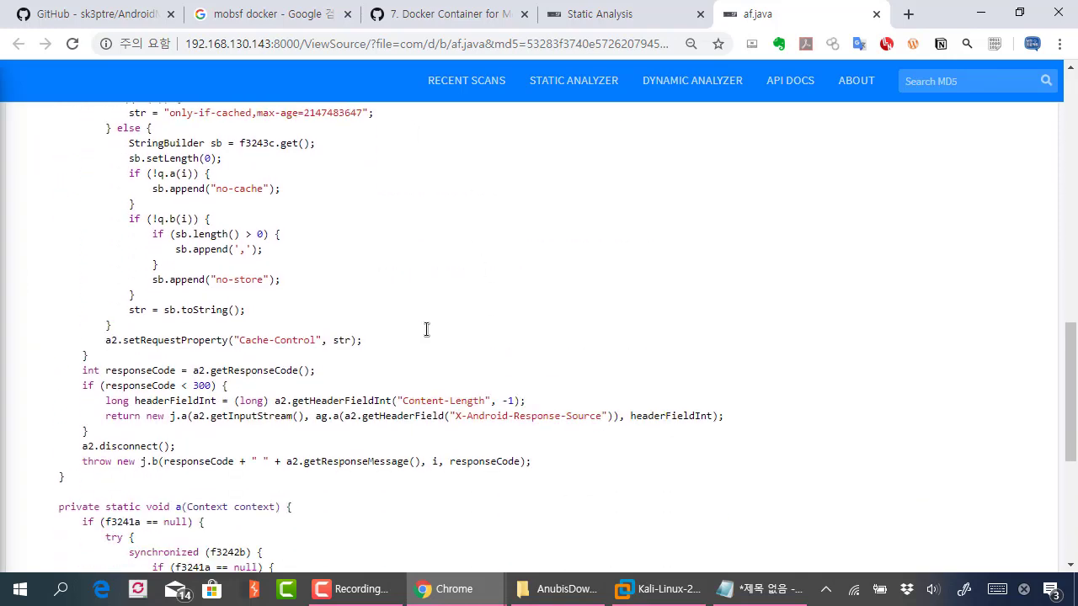
Step: Return to the static analysis report and examine the remaining Android APIs, highlighting the "Query Database of SMS, Contacts etc." entry
{"action": "left_click", "coordinate": [615, 4]}
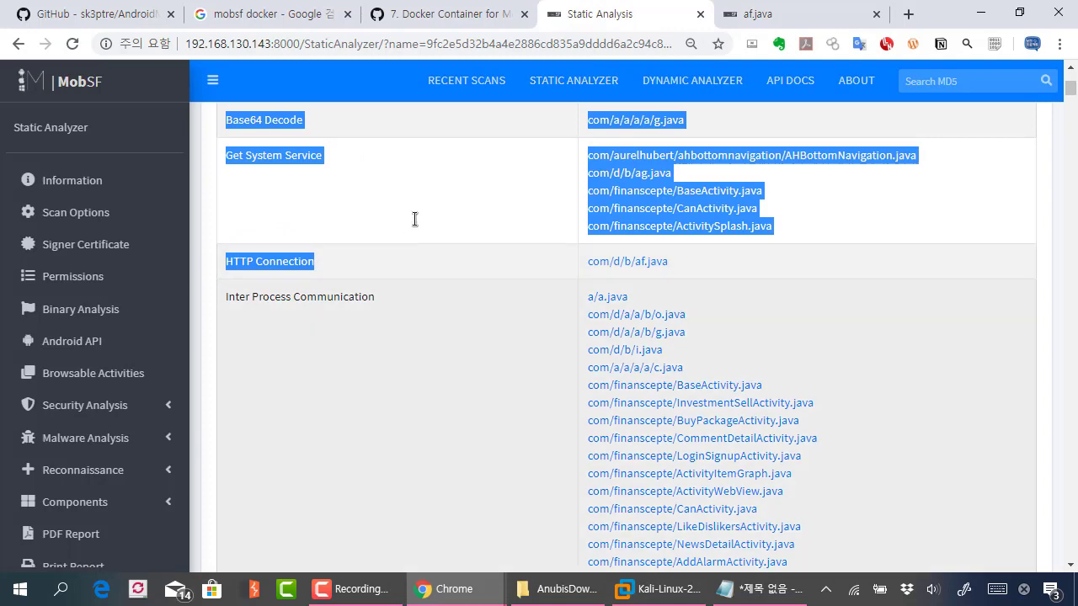
{"action": "left_click", "coordinate": [413, 221]}
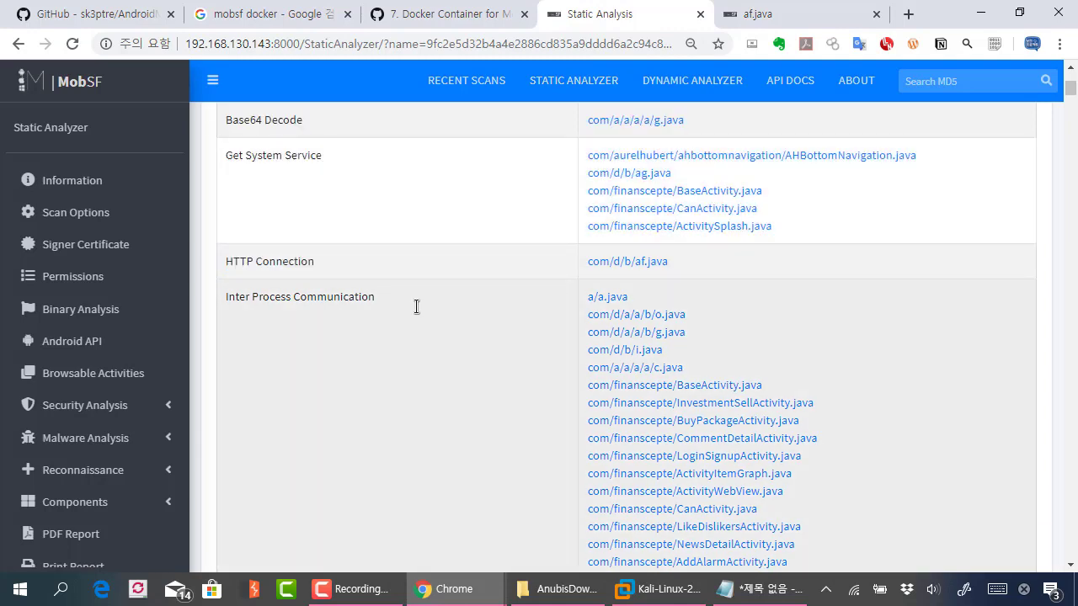
{"action": "scroll", "coordinate": [416, 306], "scroll_direction": "down", "scroll_amount": 8}
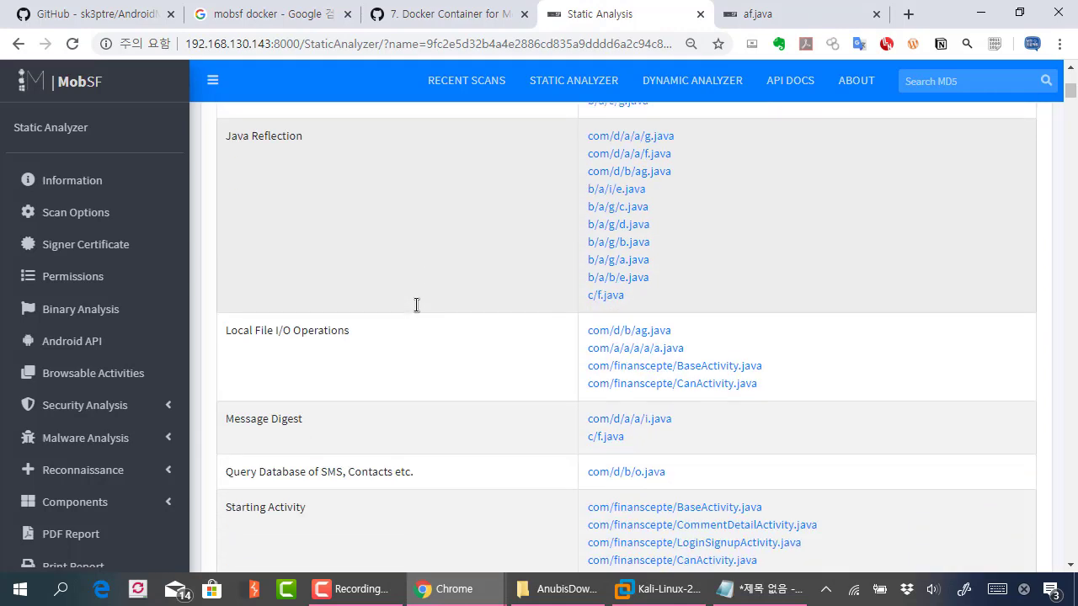
{"action": "scroll", "coordinate": [416, 305], "scroll_direction": "down", "scroll_amount": 2}
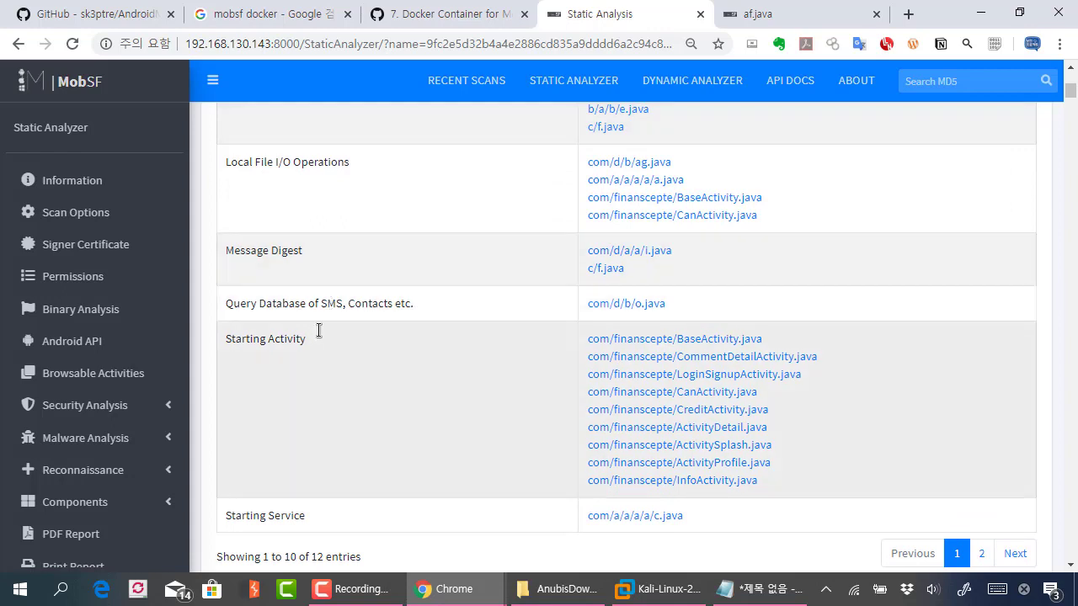
{"action": "left_click_drag", "start_coordinate": [236, 303], "coordinate": [427, 301]}
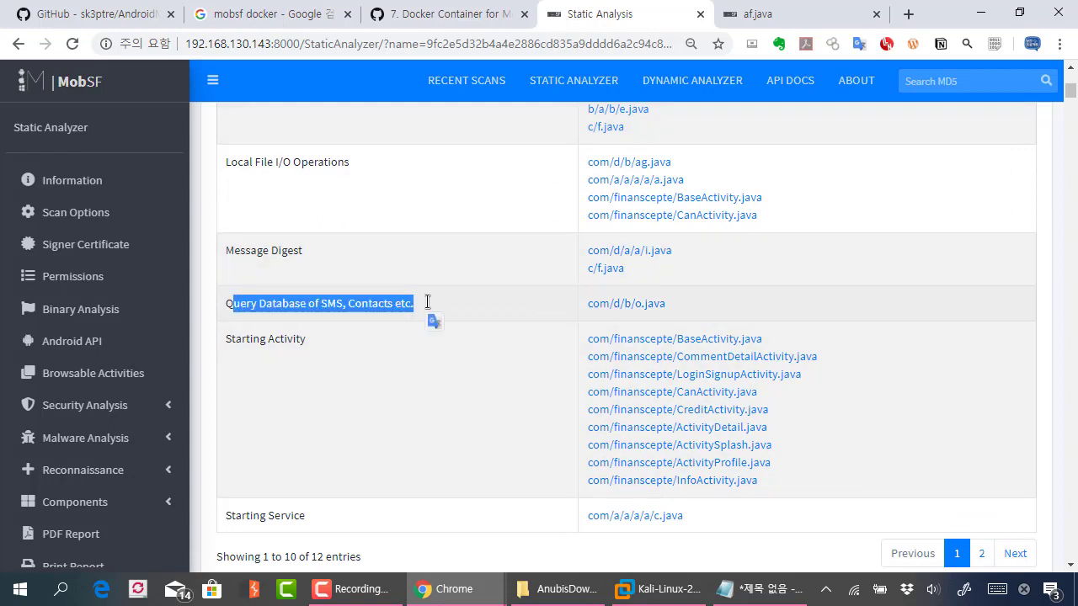
{"action": "left_click", "coordinate": [428, 301]}
{"action": "left_click_drag", "start_coordinate": [227, 304], "coordinate": [427, 305]}
{"action": "left_click", "coordinate": [428, 305]}
Step: Open the com/d/b/o.java source for the SMS and contacts database query in a new tab and examine its code
{"action": "middle_click", "coordinate": [610, 303]}
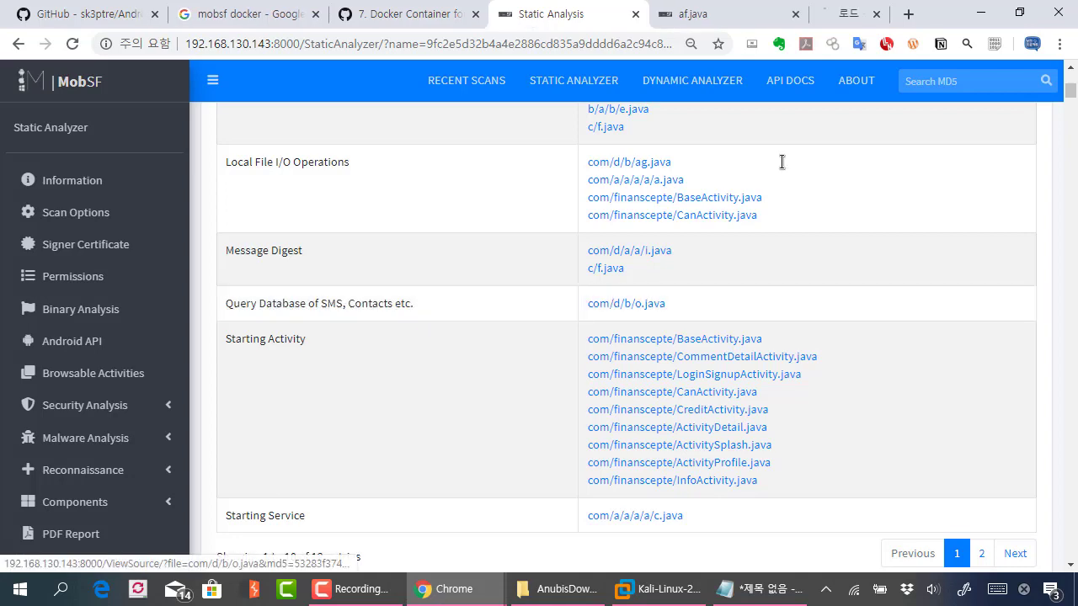
{"action": "left_click", "coordinate": [765, 4]}
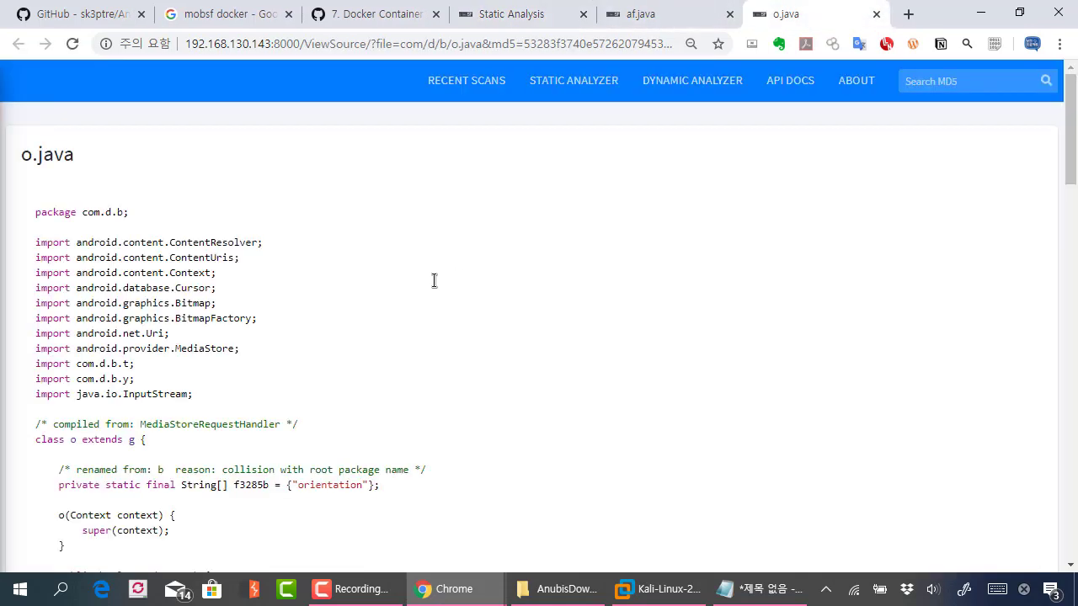
{"action": "scroll", "coordinate": [433, 280], "scroll_direction": "down", "scroll_amount": 4}
{"action": "scroll", "coordinate": [433, 280], "scroll_direction": "down", "scroll_amount": 1}
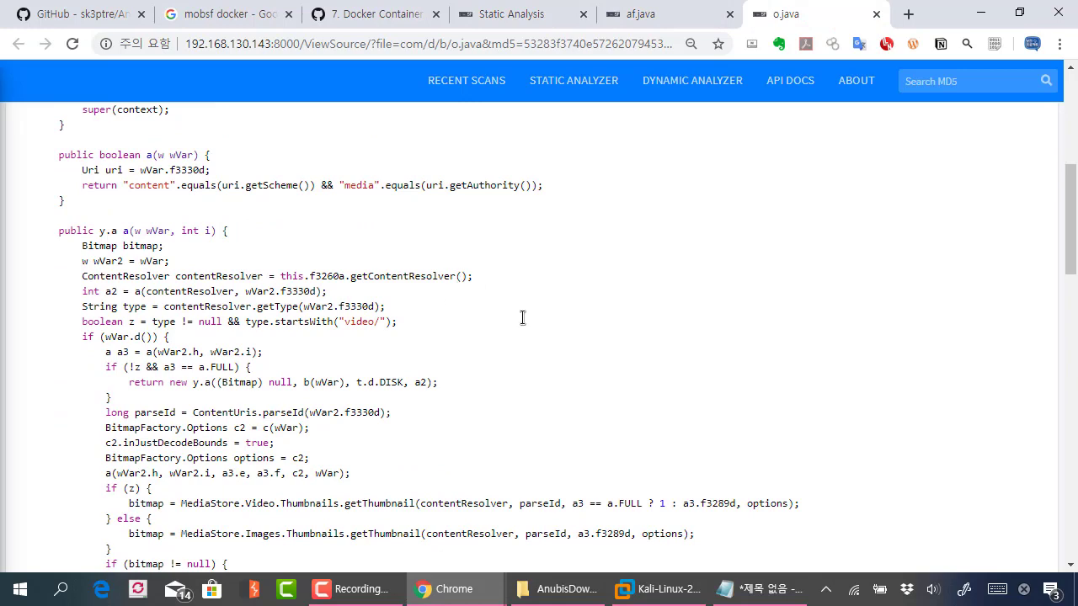
{"action": "scroll", "coordinate": [594, 335], "scroll_direction": "down", "scroll_amount": 4}
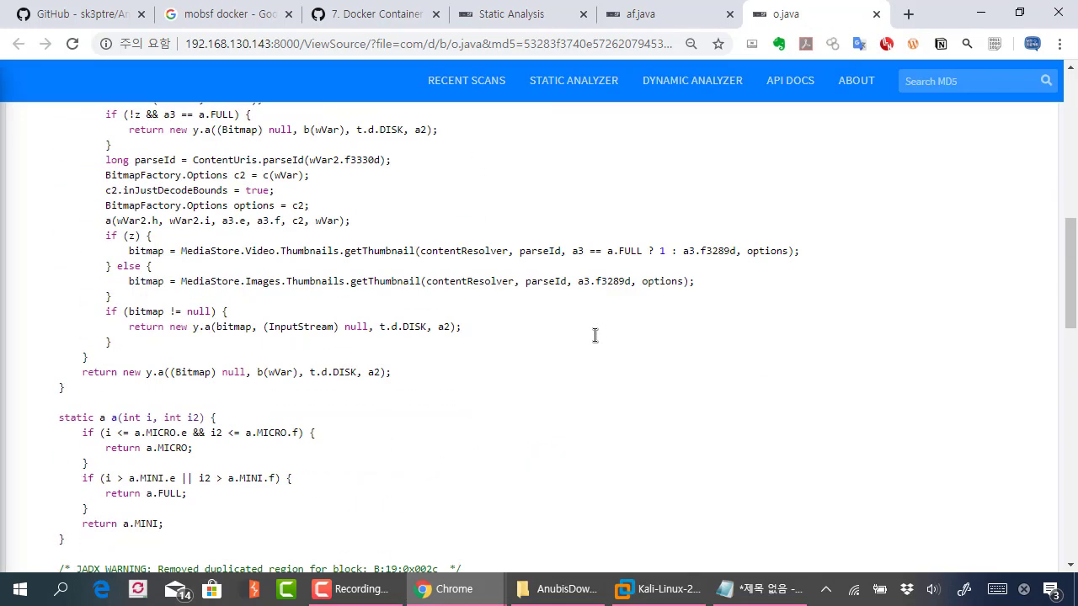
{"action": "scroll", "coordinate": [594, 335], "scroll_direction": "down", "scroll_amount": 4}
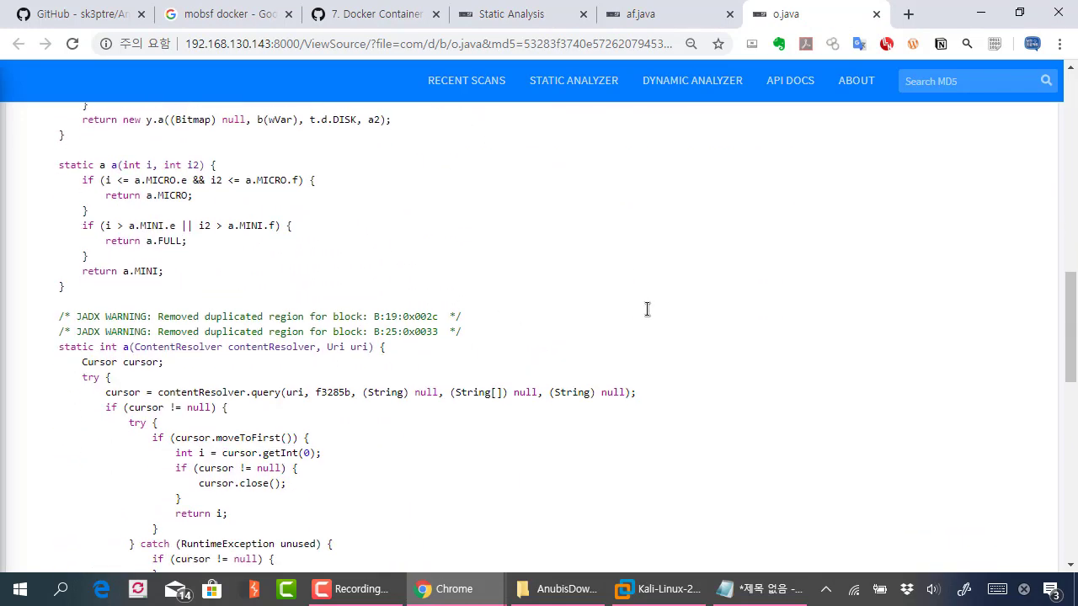
{"action": "scroll", "coordinate": [646, 309], "scroll_direction": "down", "scroll_amount": 13}
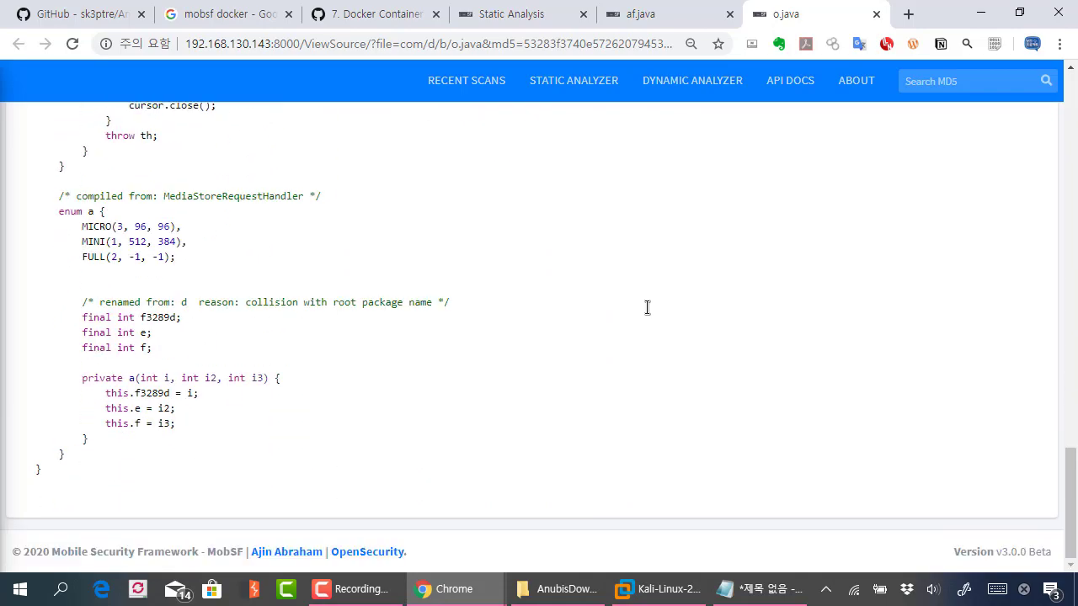
{"action": "scroll", "coordinate": [607, 235], "scroll_direction": "up", "scroll_amount": 20}
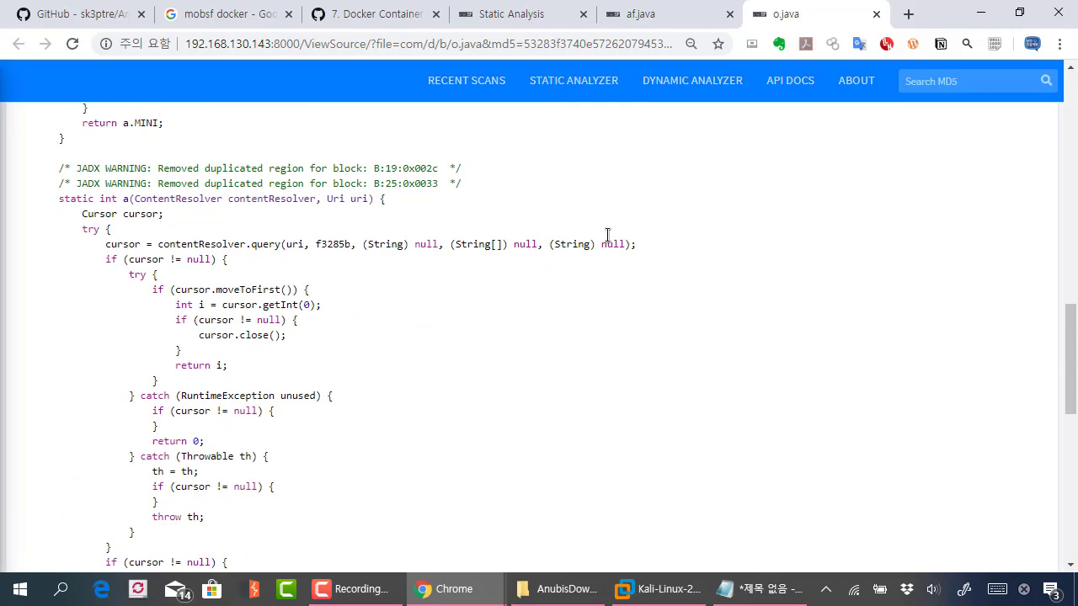
{"action": "scroll", "coordinate": [607, 235], "scroll_direction": "down", "scroll_amount": 2}
{"action": "scroll", "coordinate": [607, 235], "scroll_direction": "down", "scroll_amount": 1}
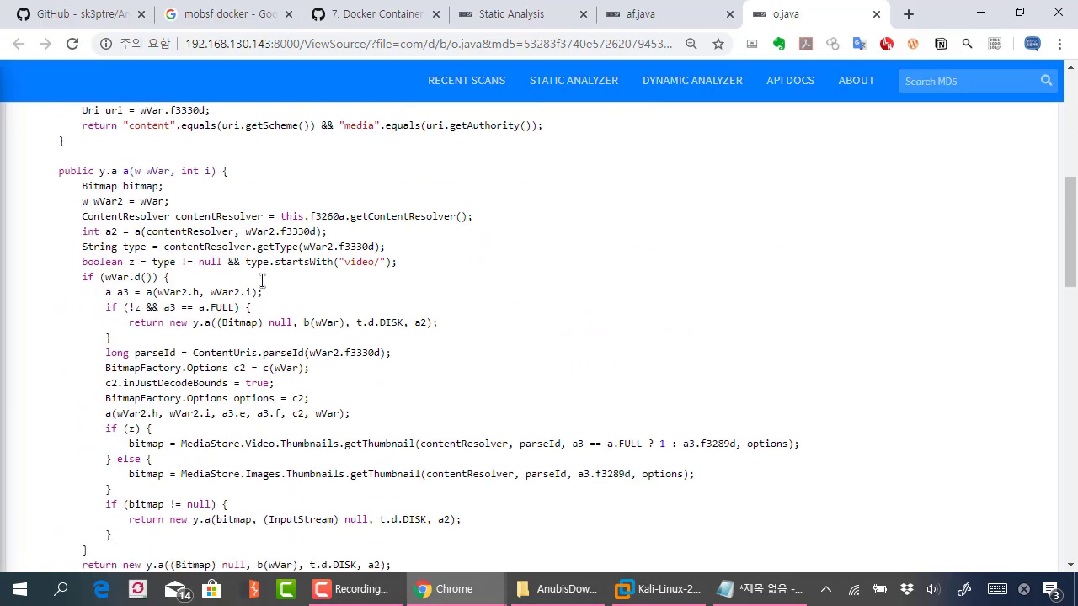
{"action": "scroll", "coordinate": [263, 281], "scroll_direction": "up", "scroll_amount": 5}
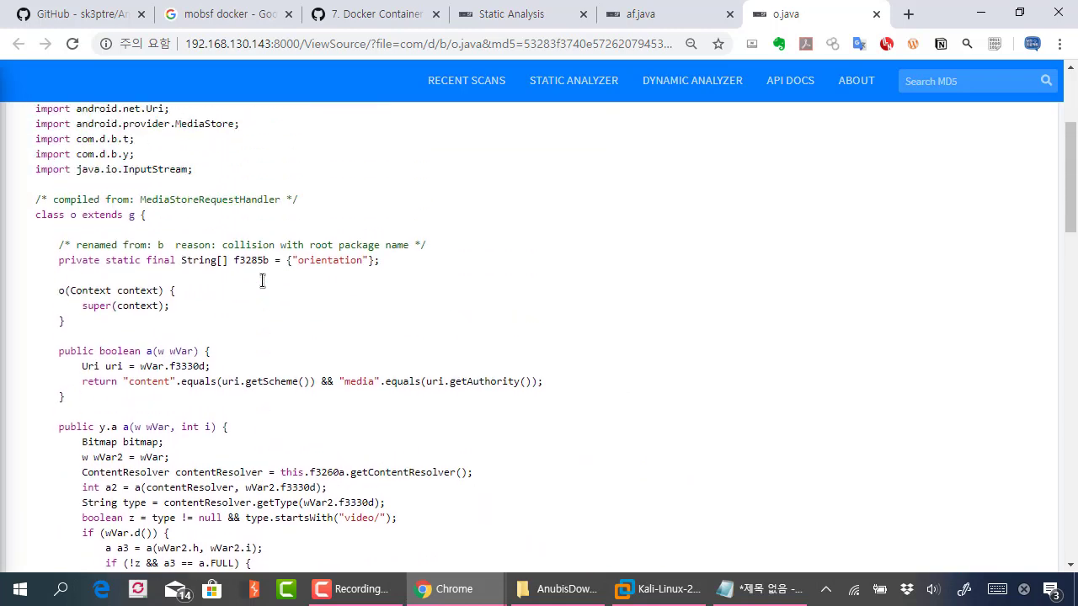
Step: Return to the static analysis report and review the Browsable Activities and Manifest Analysis sections
{"action": "key", "text": "ctrl+shift+Tab"}
{"action": "key", "text": "ctrl+shift+Tab"}
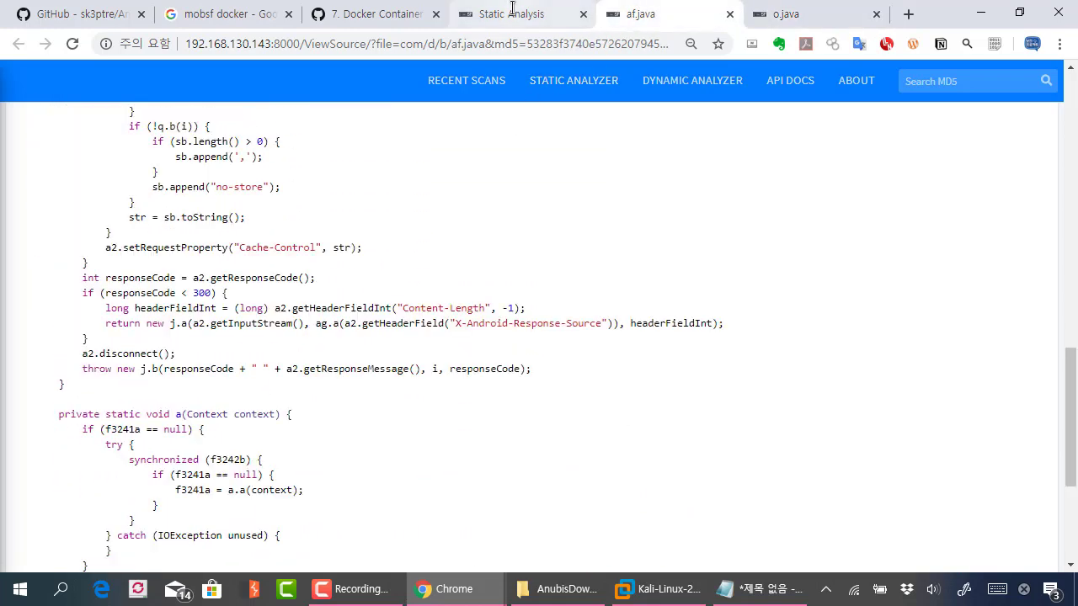
{"action": "scroll", "coordinate": [543, 311], "scroll_direction": "down", "scroll_amount": 3}
{"action": "scroll", "coordinate": [544, 312], "scroll_direction": "down", "scroll_amount": 3}
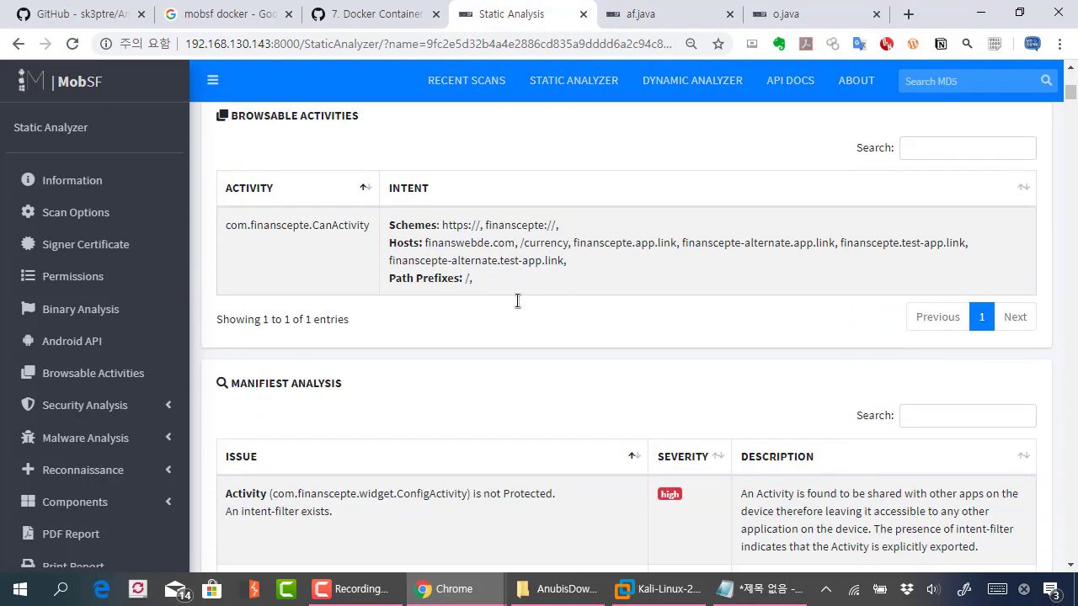
{"action": "scroll", "coordinate": [518, 301], "scroll_direction": "down", "scroll_amount": 2}
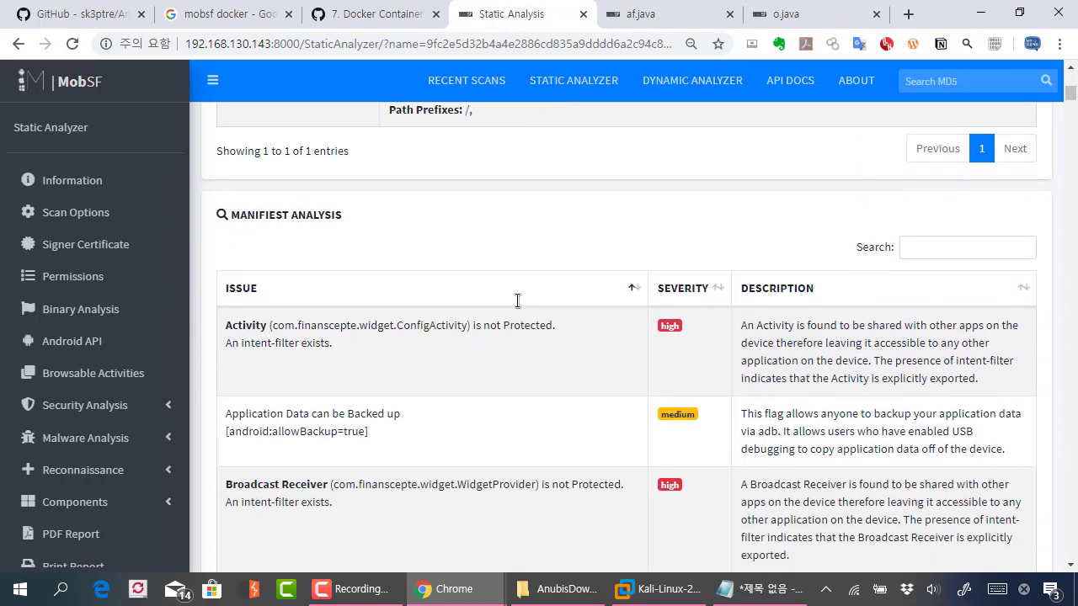
{"action": "scroll", "coordinate": [518, 301], "scroll_direction": "down", "scroll_amount": 1}
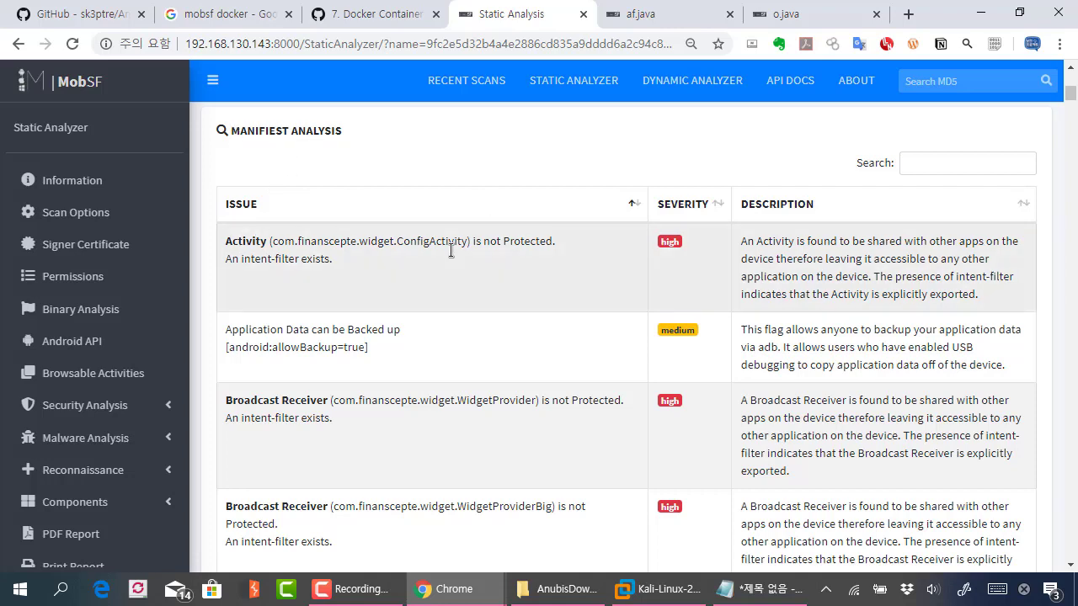
Step: Examine the Manifest Analysis issues, from the unprotected activity and broadcast receivers through the High Intent Priority entry
{"action": "scroll", "coordinate": [452, 250], "scroll_direction": "down", "scroll_amount": 3}
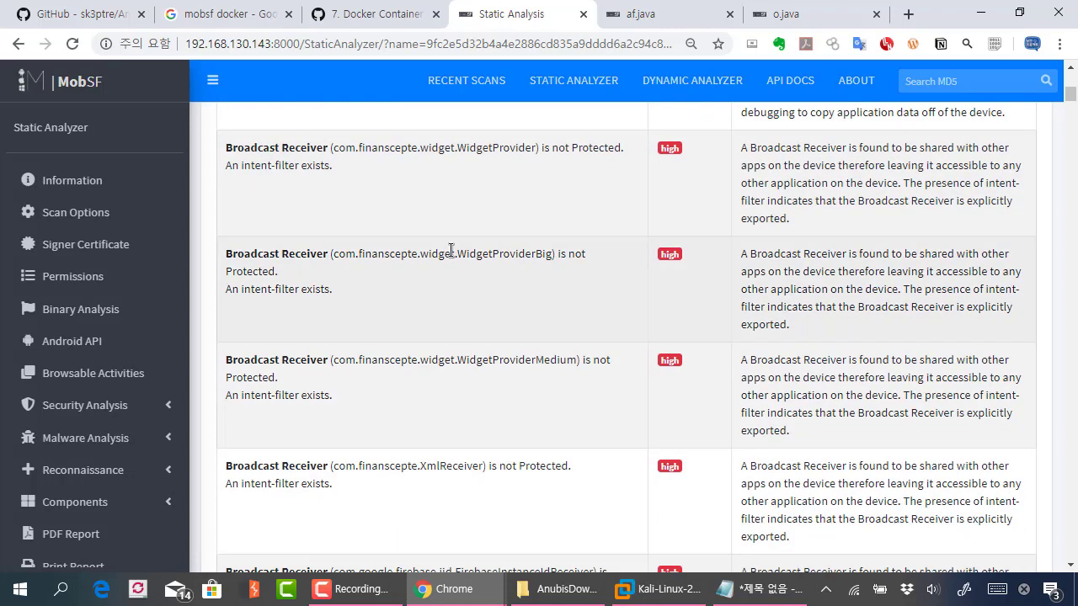
{"action": "scroll", "coordinate": [451, 250], "scroll_direction": "down", "scroll_amount": 2}
{"action": "scroll", "coordinate": [451, 250], "scroll_direction": "down", "scroll_amount": 2}
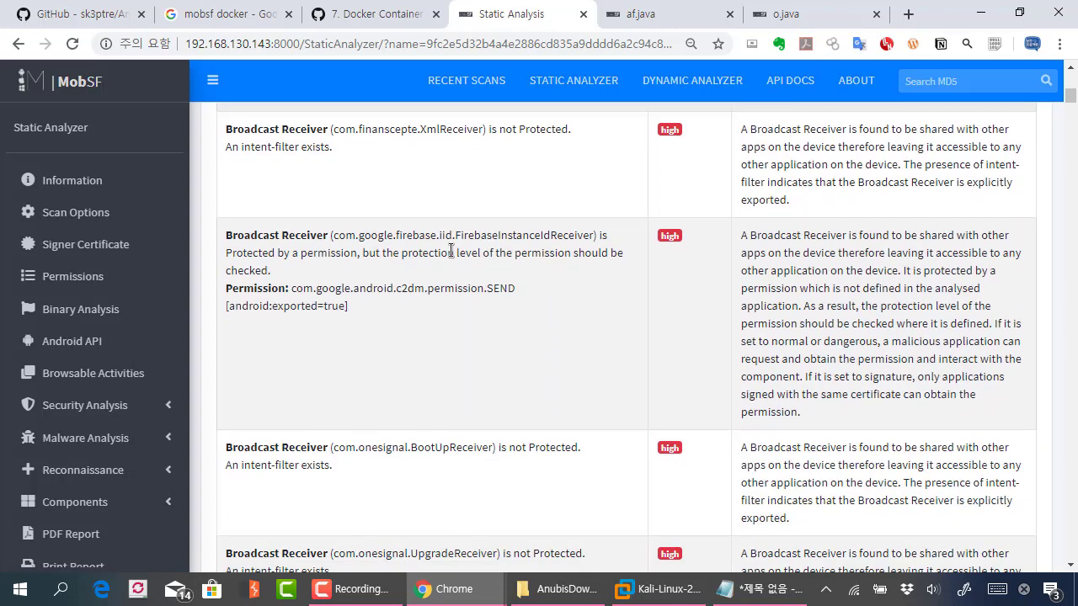
{"action": "scroll", "coordinate": [451, 250], "scroll_direction": "up", "scroll_amount": 5}
{"action": "scroll", "coordinate": [451, 250], "scroll_direction": "up", "scroll_amount": 2}
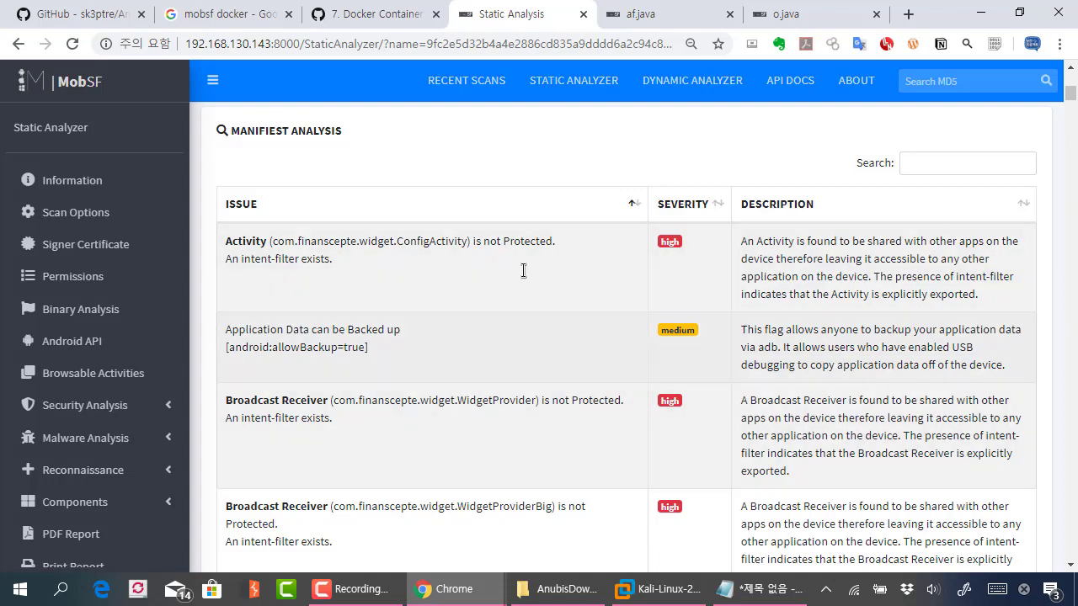
{"action": "scroll", "coordinate": [630, 328], "scroll_direction": "down", "scroll_amount": 7}
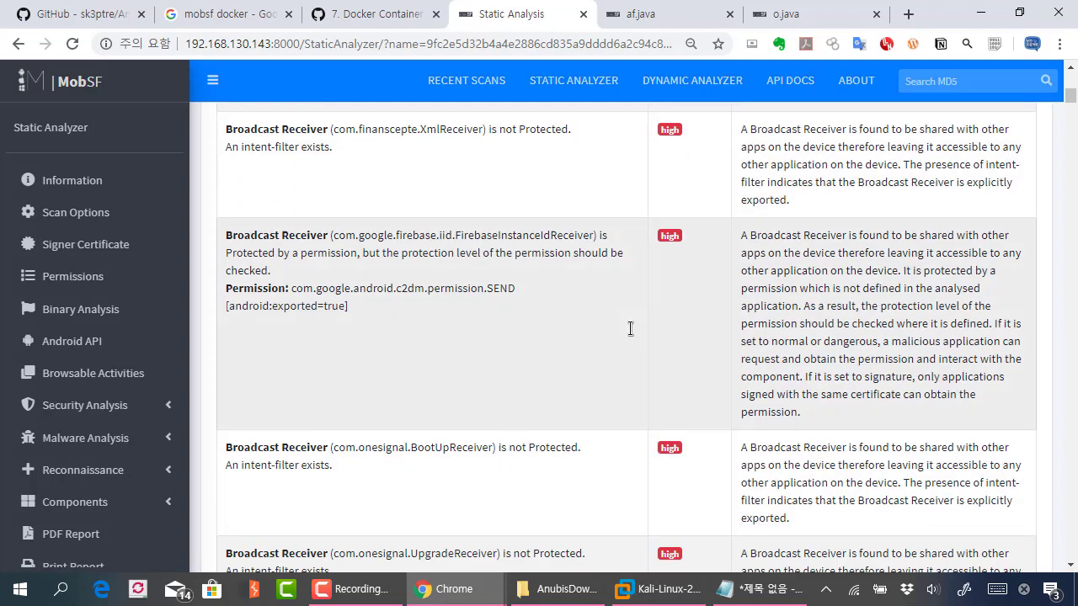
{"action": "scroll", "coordinate": [444, 333], "scroll_direction": "down", "scroll_amount": 5}
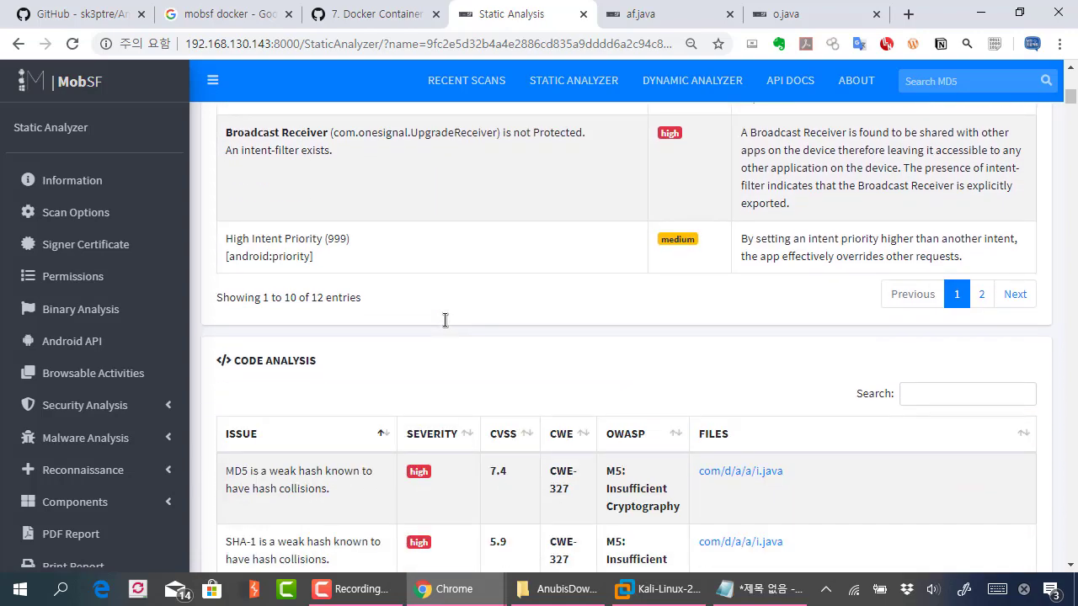
{"action": "scroll", "coordinate": [544, 289], "scroll_direction": "up", "scroll_amount": 1}
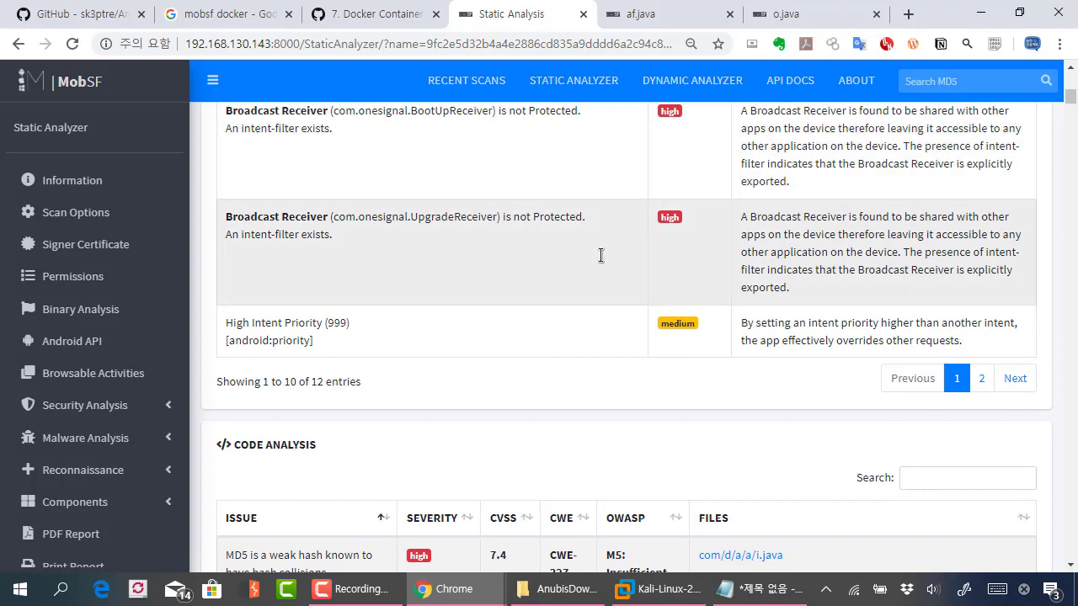
Step: Skim the Code Analysis, File Analysis and APKiD Analysis sections of the report
{"action": "scroll", "coordinate": [600, 255], "scroll_direction": "down", "scroll_amount": 2}
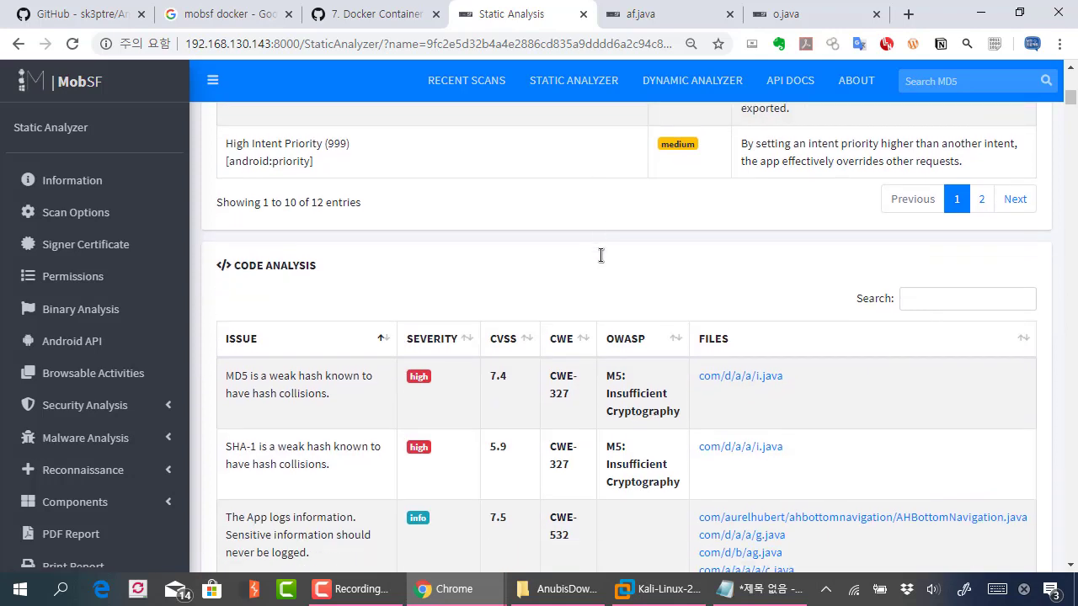
{"action": "scroll", "coordinate": [598, 255], "scroll_direction": "down", "scroll_amount": 2}
{"action": "scroll", "coordinate": [371, 415], "scroll_direction": "down", "scroll_amount": 15}
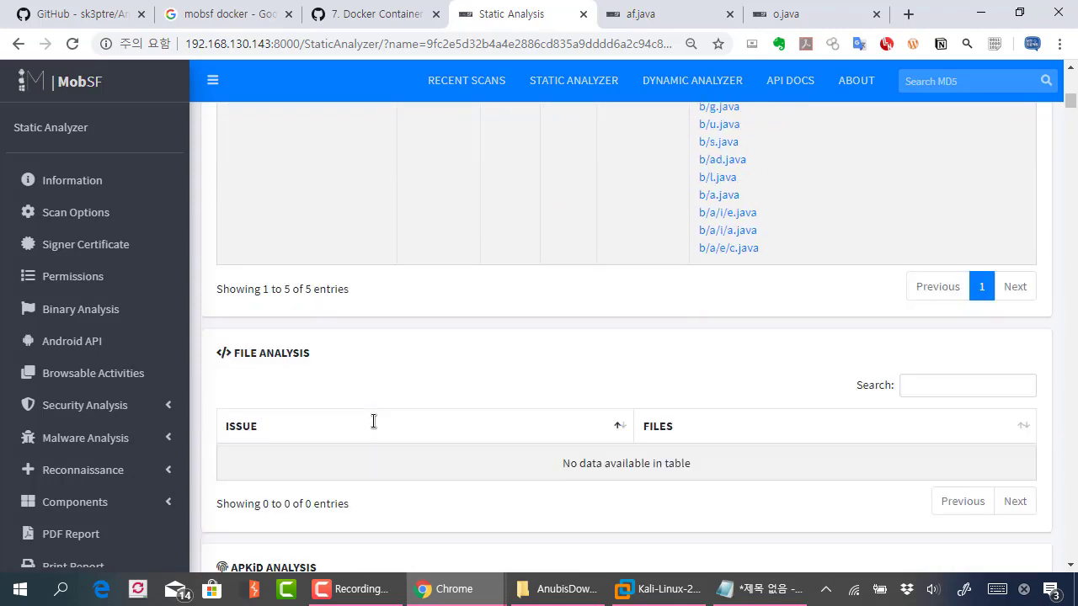
{"action": "scroll", "coordinate": [380, 414], "scroll_direction": "up", "scroll_amount": 4}
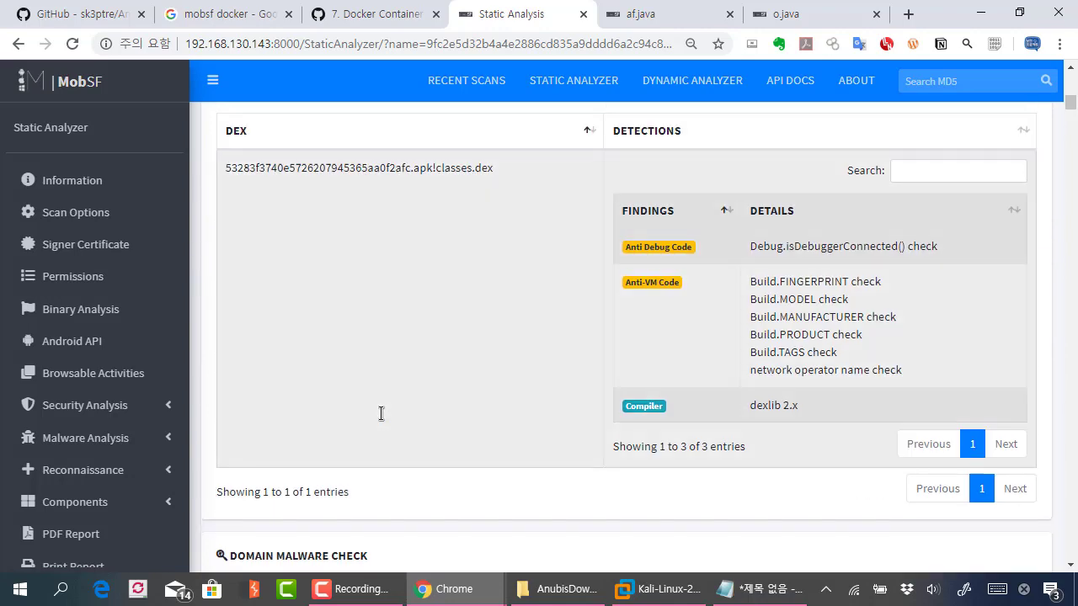
{"action": "scroll", "coordinate": [381, 413], "scroll_direction": "down", "scroll_amount": 6}
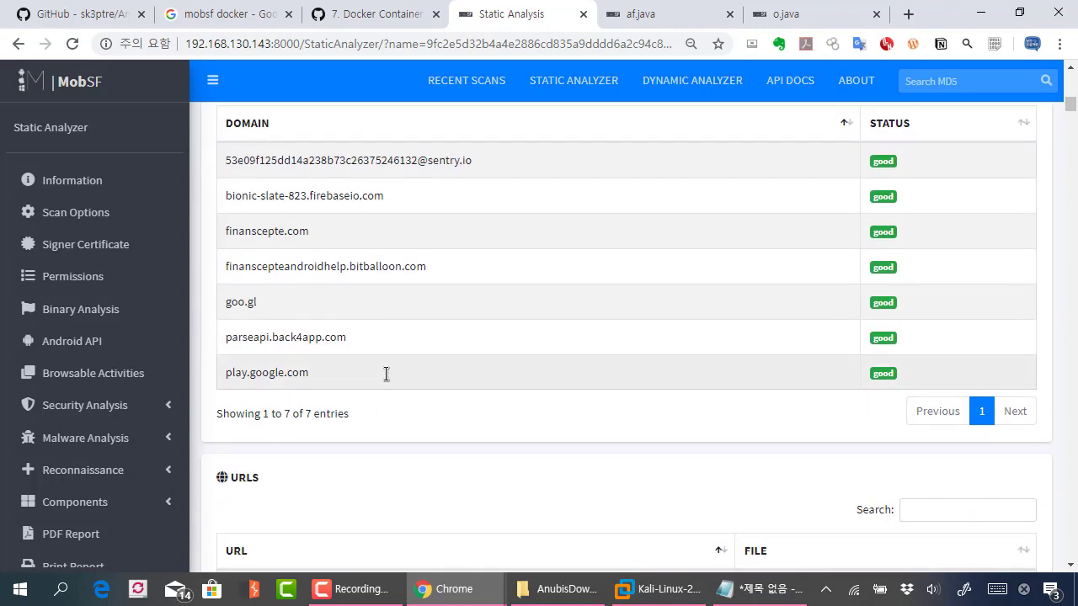
Step: Examine the Domain Malware Check table, outlining the whole table and its Status values in red
{"action": "scroll", "coordinate": [386, 373], "scroll_direction": "up", "scroll_amount": 1}
{"action": "scroll", "coordinate": [386, 374], "scroll_direction": "down", "scroll_amount": 1}
{"action": "scroll", "coordinate": [385, 373], "scroll_direction": "up", "scroll_amount": 1}
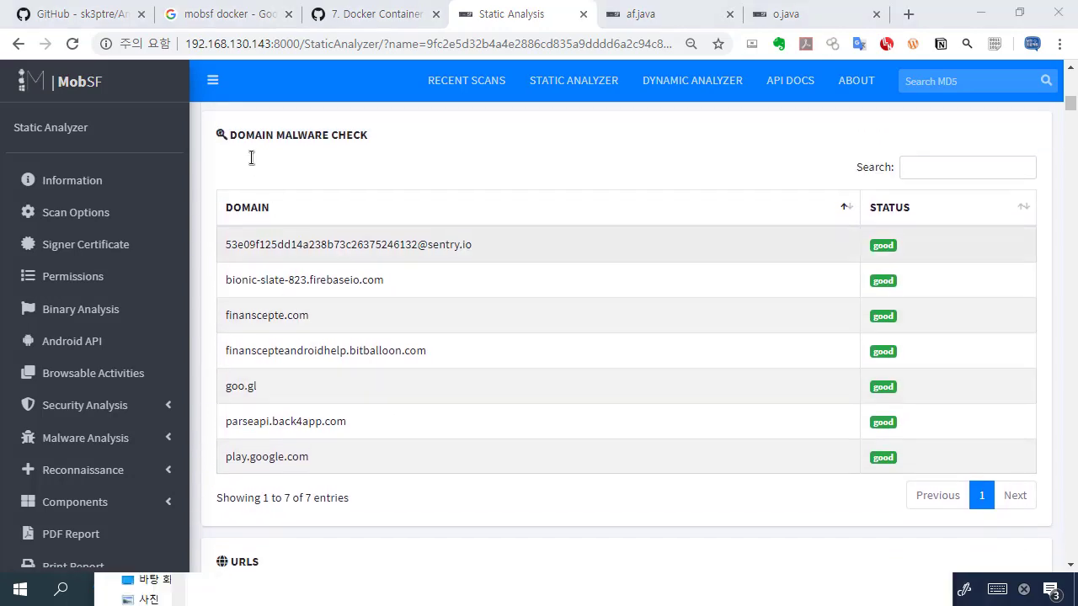
{"action": "mouse_move", "coordinate": [201, 115]}
{"action": "left_mouse_down"}
{"action": "mouse_move", "coordinate": [702, 447]}
{"action": "mouse_move", "coordinate": [1046, 493]}
{"action": "left_mouse_up"}
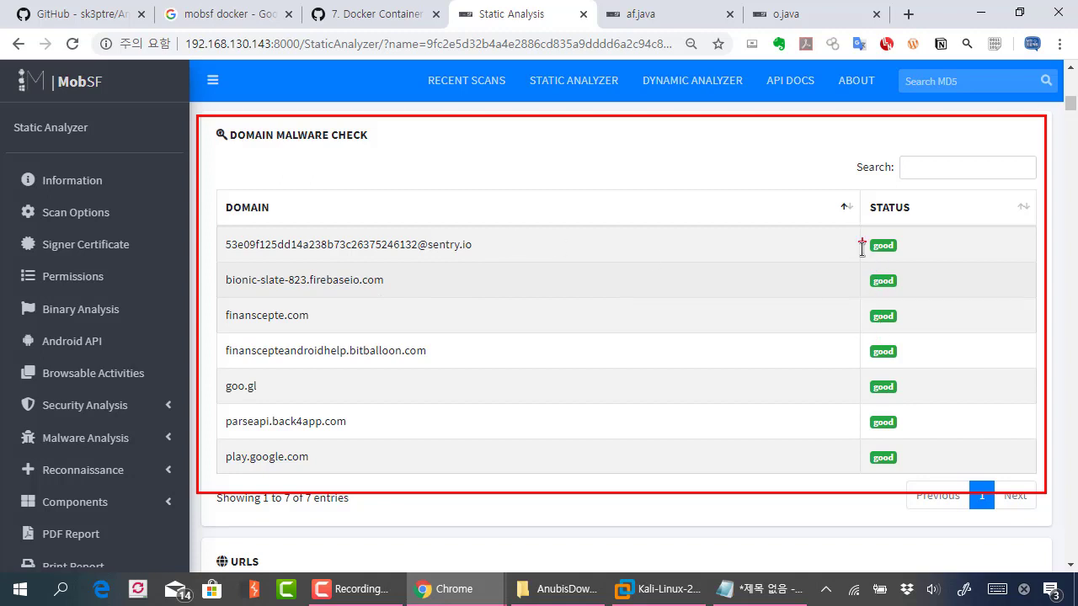
{"action": "left_click_drag", "start_coordinate": [846, 225], "coordinate": [936, 476]}
{"action": "mouse_move", "coordinate": [950, 268]}
{"action": "left_mouse_down"}
{"action": "mouse_move", "coordinate": [953, 278]}
{"action": "mouse_move", "coordinate": [974, 266]}
{"action": "mouse_move", "coordinate": [967, 304]}
{"action": "left_mouse_up"}
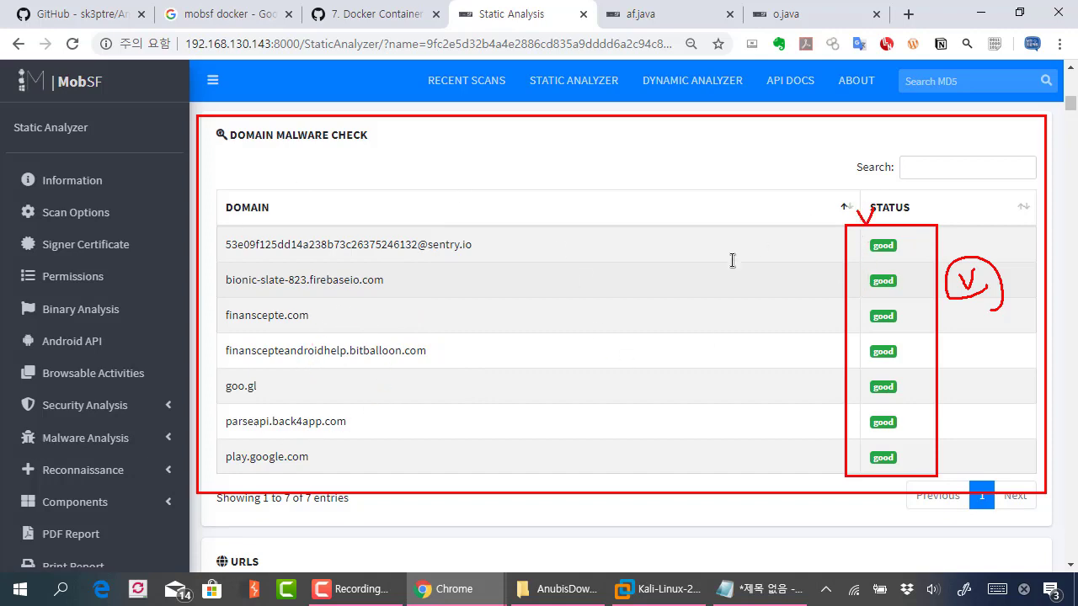
Step: Review the extracted URLs and their source files, marking the InfoActivity.java row, and return to the domain list
{"action": "scroll", "coordinate": [436, 322], "scroll_direction": "down", "scroll_amount": 4}
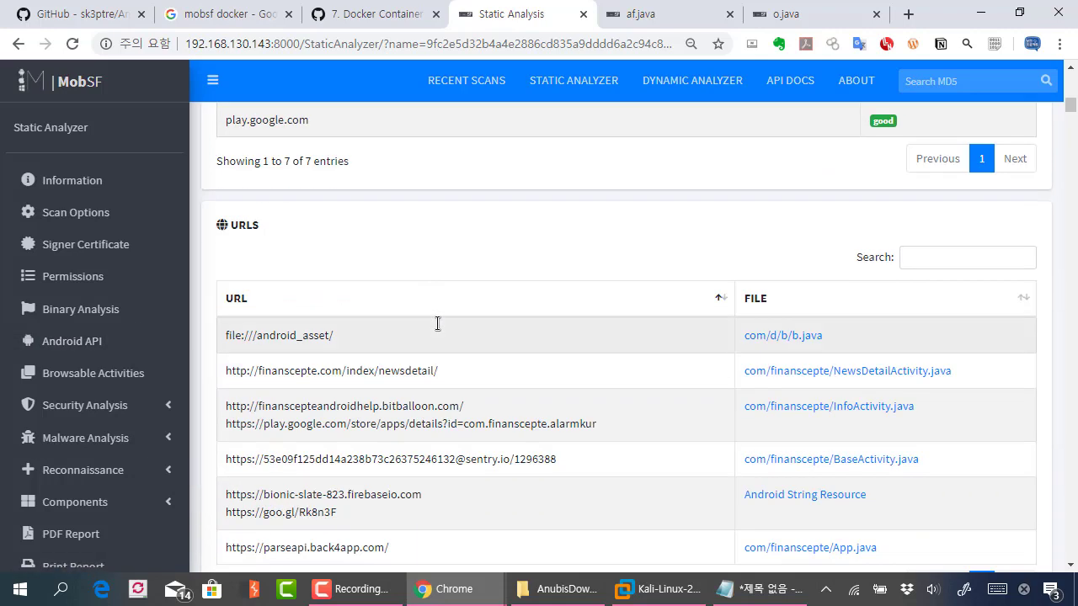
{"action": "scroll", "coordinate": [437, 323], "scroll_direction": "down", "scroll_amount": 2}
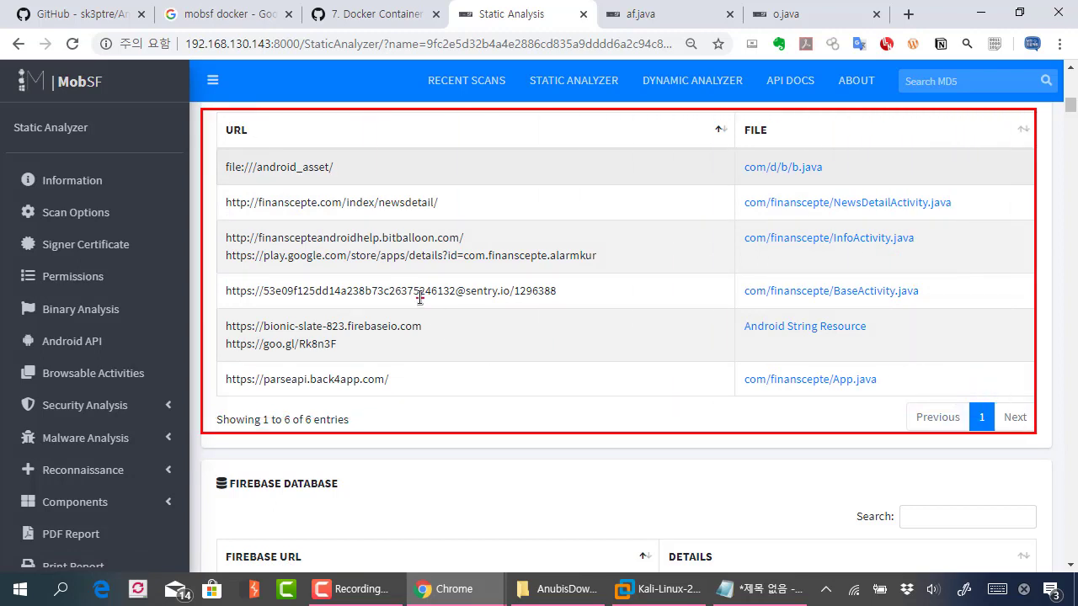
{"action": "mouse_move", "coordinate": [515, 238]}
{"action": "left_mouse_down"}
{"action": "mouse_move", "coordinate": [533, 225]}
{"action": "mouse_move", "coordinate": [528, 261]}
{"action": "left_mouse_up"}
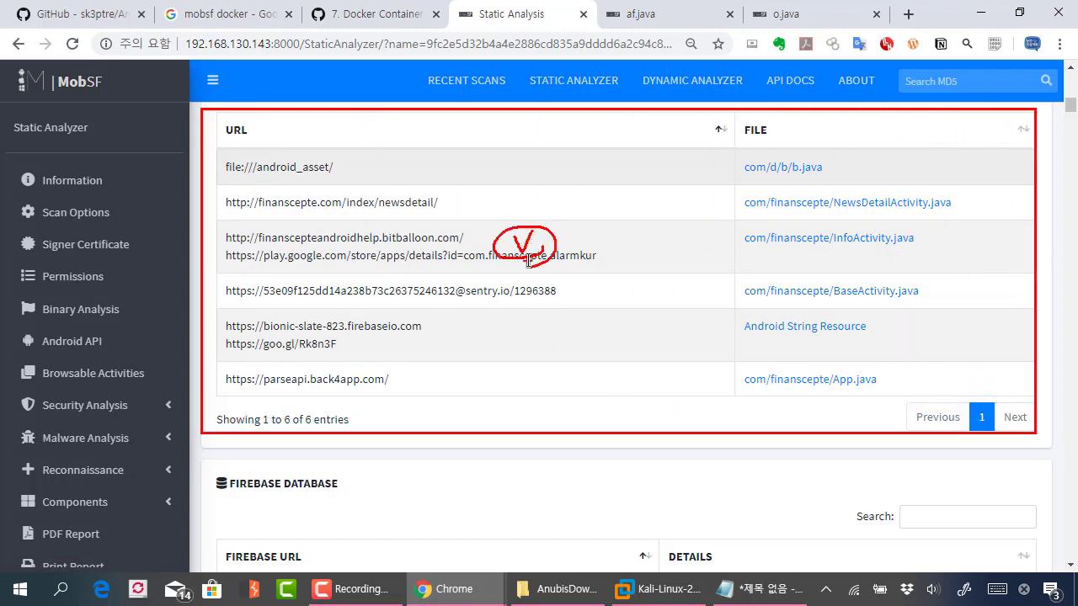
{"action": "scroll", "coordinate": [471, 261], "scroll_direction": "up", "scroll_amount": 5}
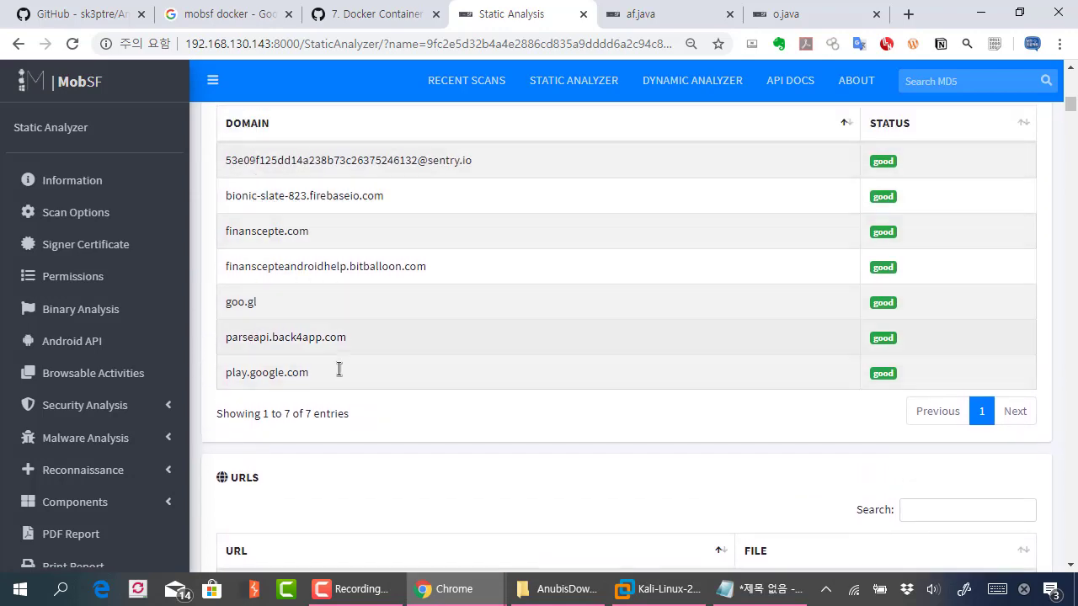
Step: Go back to the recent scans and open the static report of the APK whose name starts with 7ce3d3aa
{"action": "left_click", "coordinate": [379, 15]}
{"action": "key", "text": "ctrl+Tab"}
{"action": "left_click", "coordinate": [22, 42]}
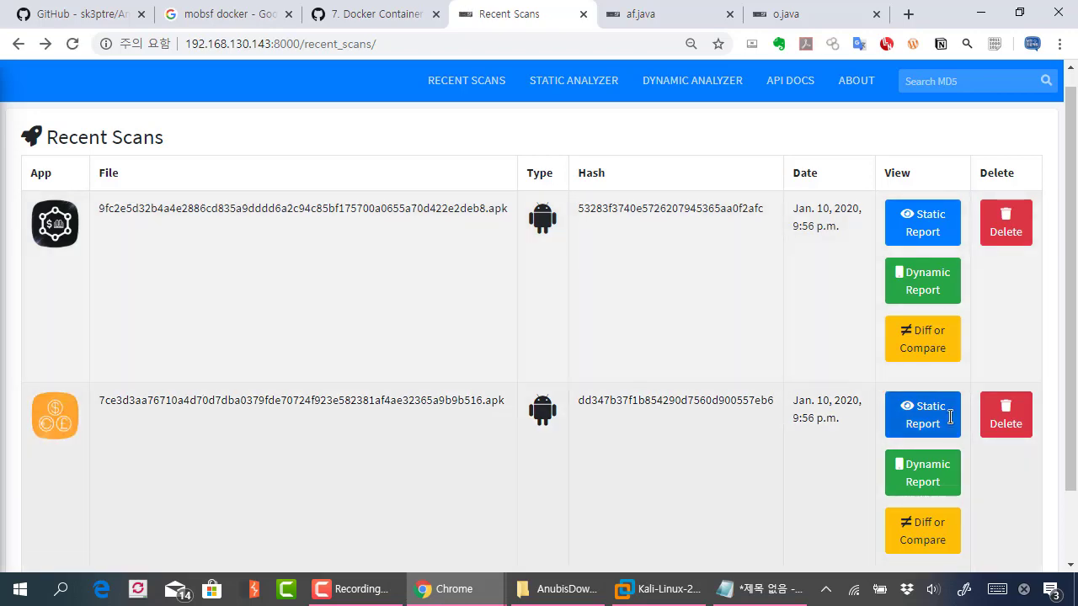
{"action": "left_click", "coordinate": [921, 414]}
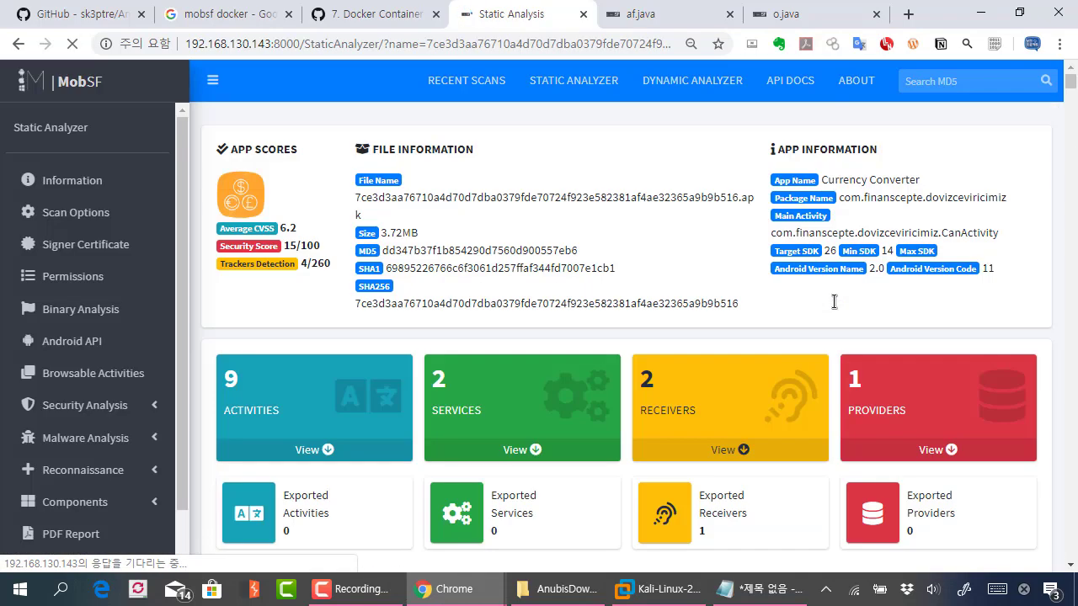
Step: Check the Domain Malware Check and URLs sections of the Currency Converter app's report
{"action": "scroll", "coordinate": [1054, 96], "scroll_direction": "down", "scroll_amount": 4}
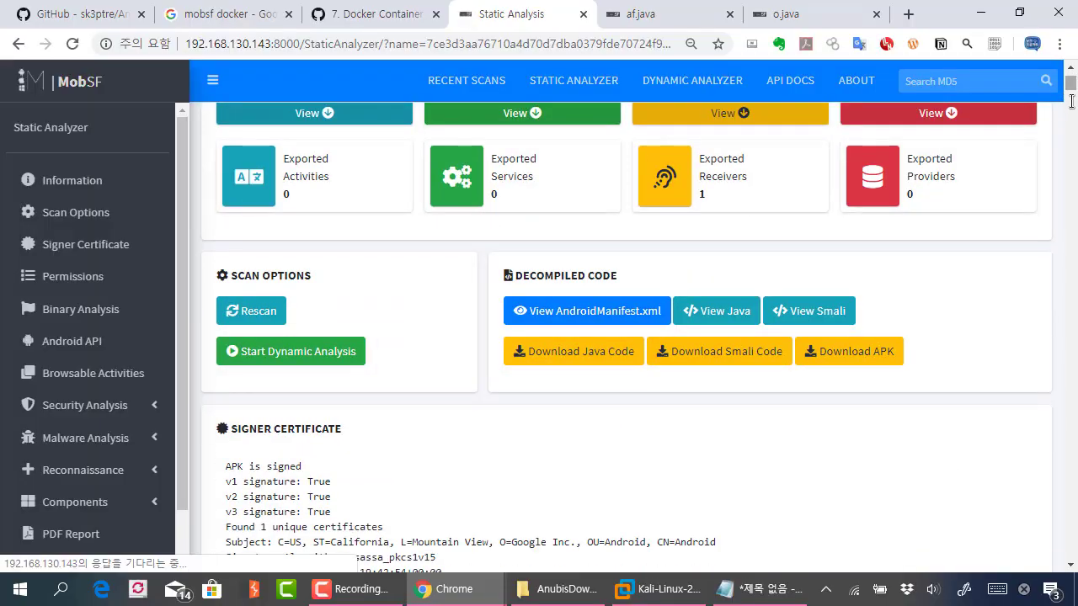
{"action": "left_click_drag", "start_coordinate": [1071, 88], "coordinate": [1070, 125]}
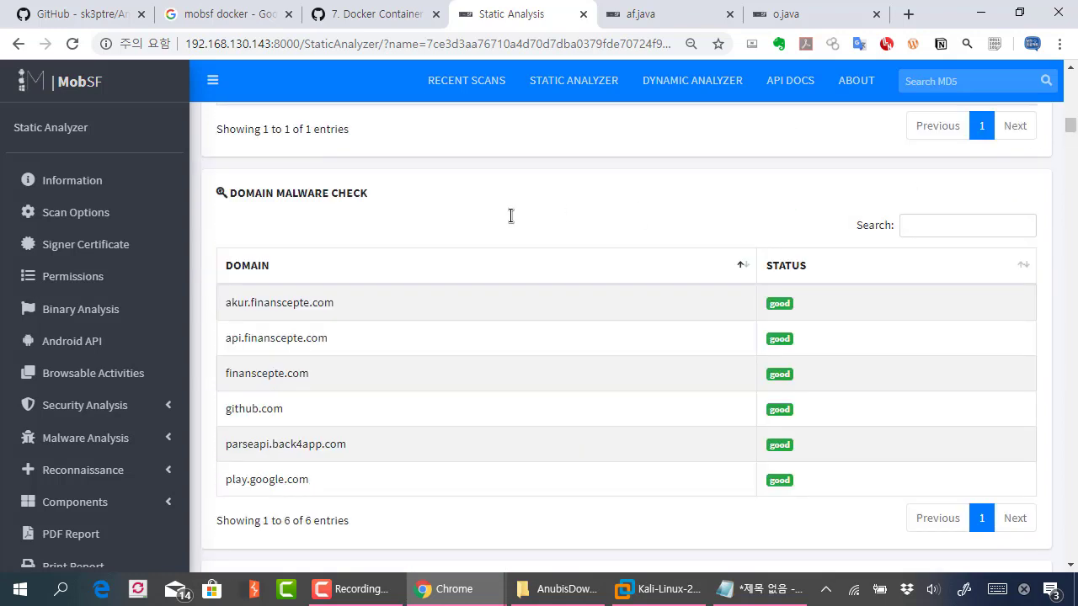
{"action": "scroll", "coordinate": [510, 216], "scroll_direction": "down", "scroll_amount": 1}
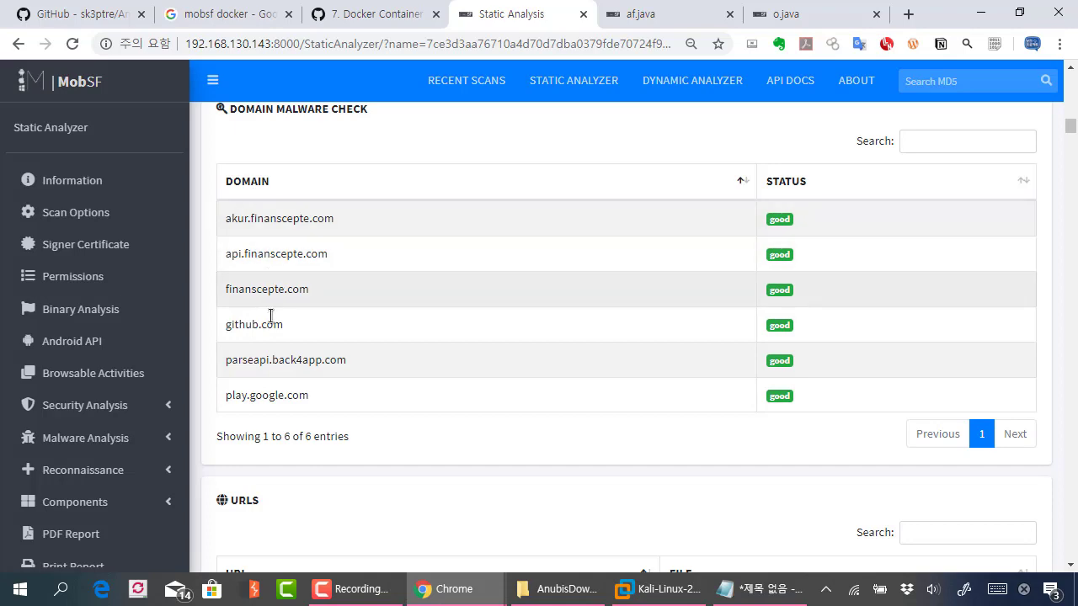
{"action": "scroll", "coordinate": [325, 349], "scroll_direction": "down", "scroll_amount": 3}
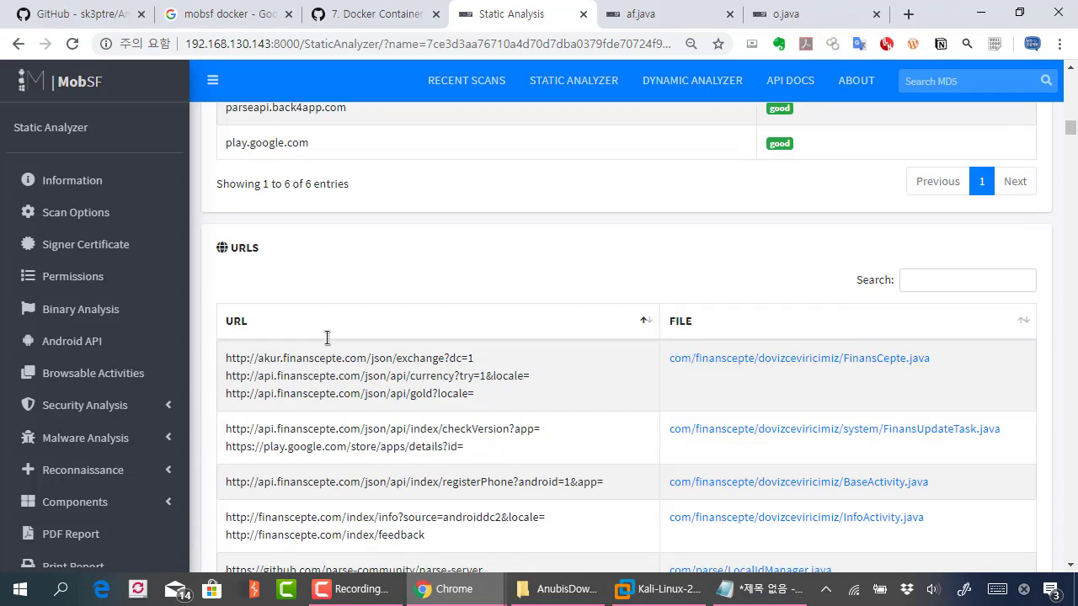
{"action": "scroll", "coordinate": [327, 338], "scroll_direction": "up", "scroll_amount": 9}
{"action": "scroll", "coordinate": [327, 337], "scroll_direction": "down", "scroll_amount": 3}
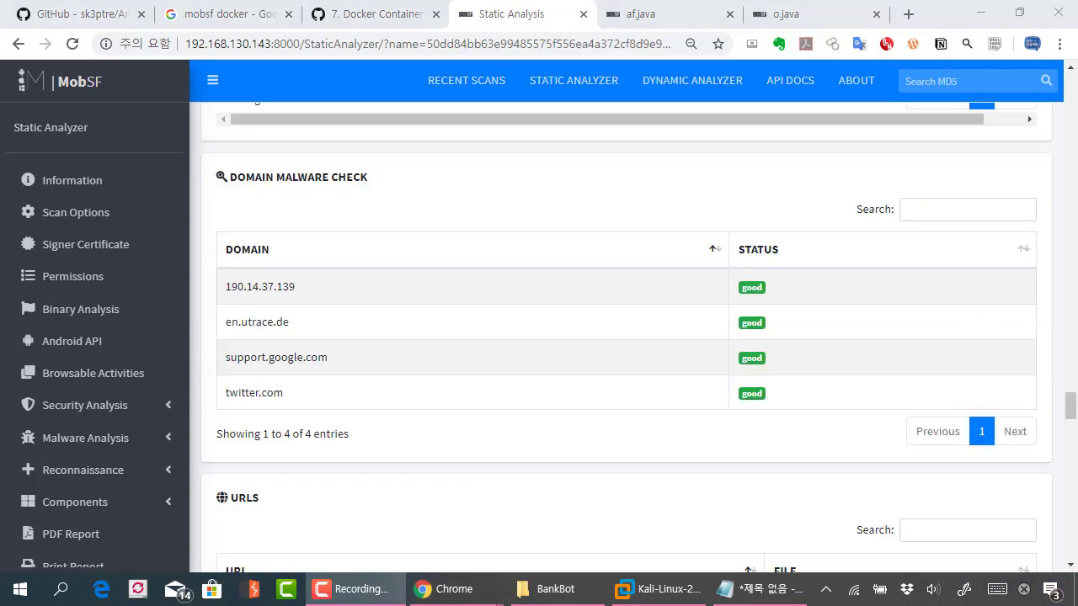
Step: Copy the address 190.14.37.139 from the Domain Malware Check table and look at the BankBot sample folder
{"action": "left_click_drag", "start_coordinate": [315, 286], "coordinate": [224, 286]}
{"action": "key", "text": "ctrl+c"}
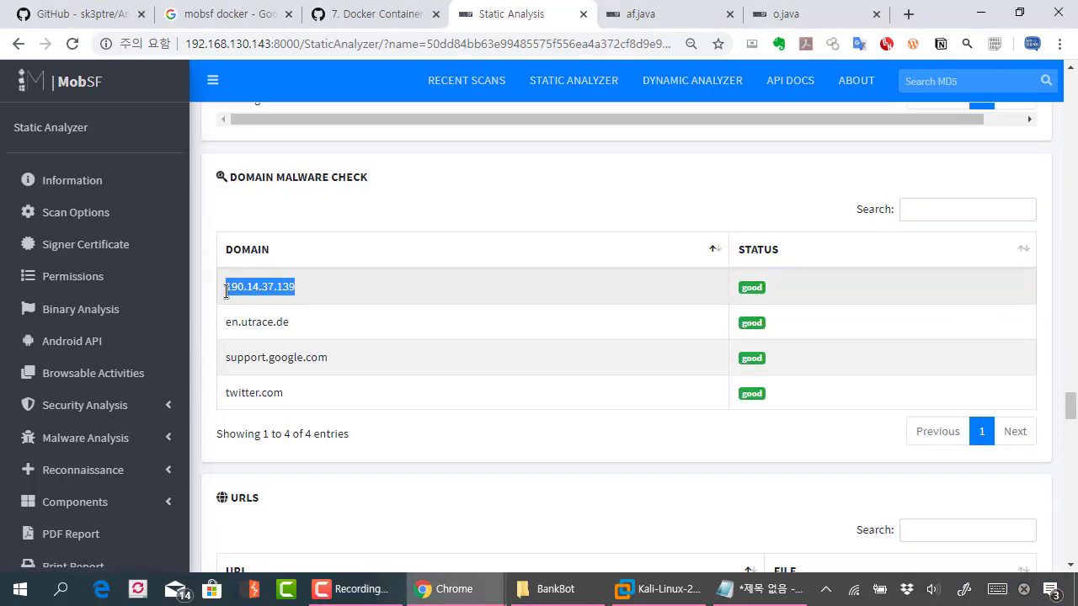
{"action": "left_click", "coordinate": [532, 579]}
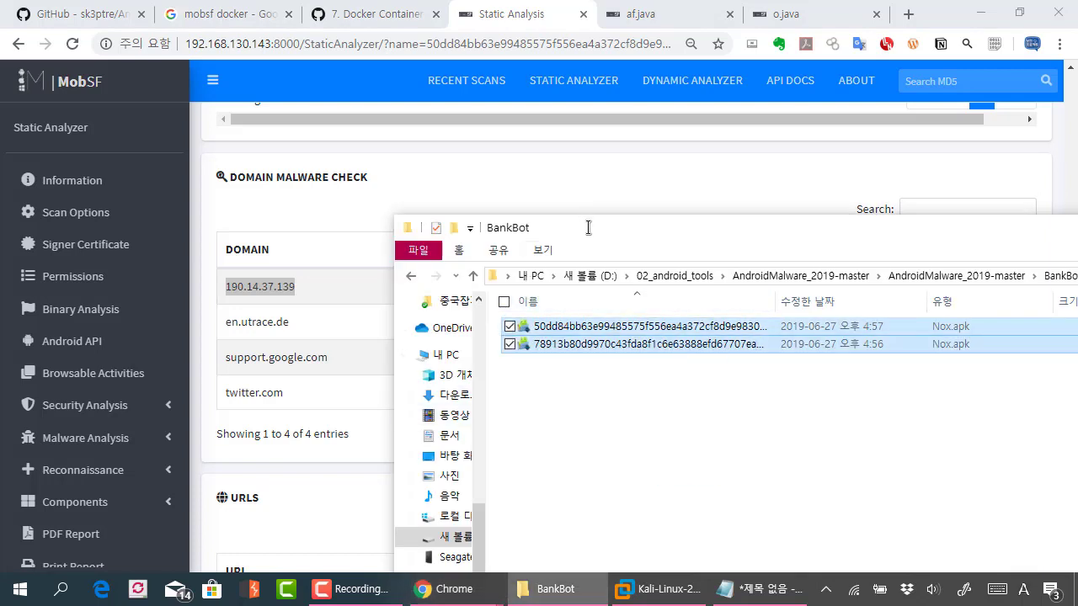
{"action": "left_click_drag", "start_coordinate": [539, 227], "coordinate": [316, 225]}
{"action": "left_click", "coordinate": [774, 193]}
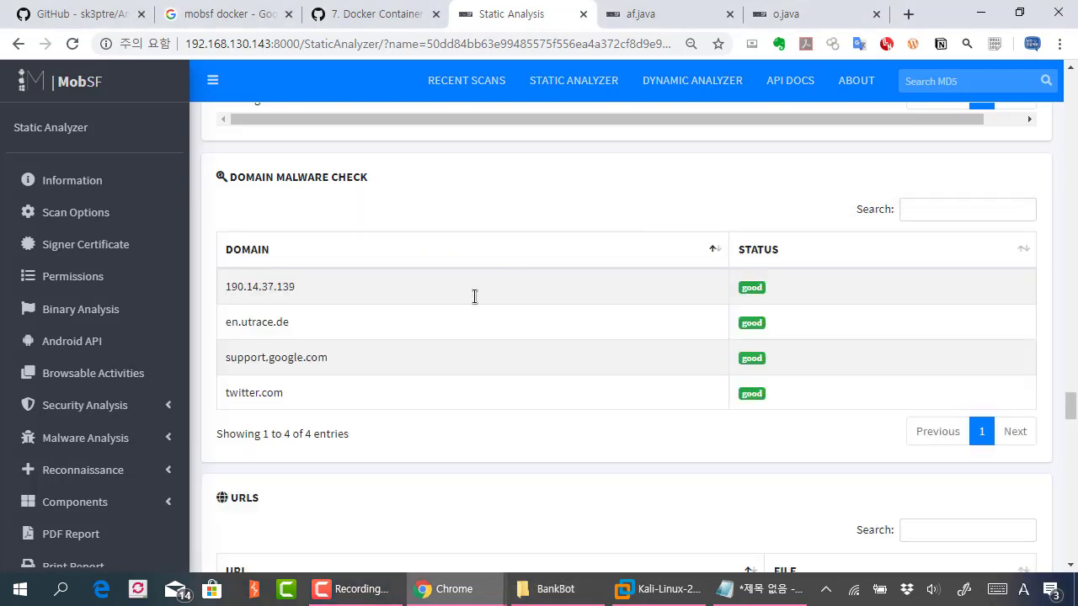
{"action": "left_click_drag", "start_coordinate": [292, 289], "coordinate": [232, 292]}
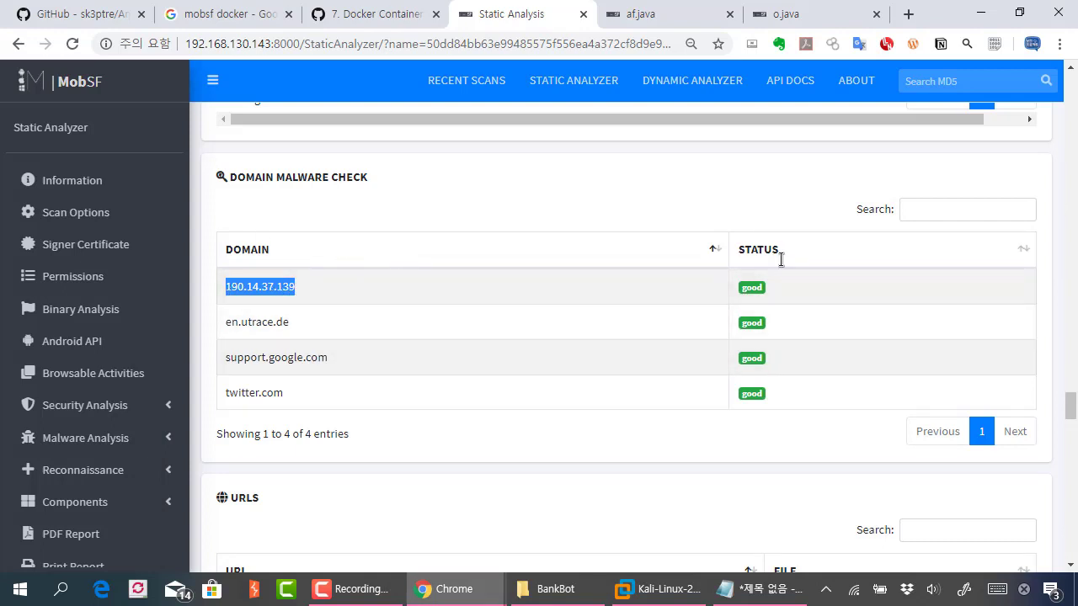
Step: Open the VirusTotal site in a new browser tab
{"action": "left_click", "coordinate": [907, 14]}
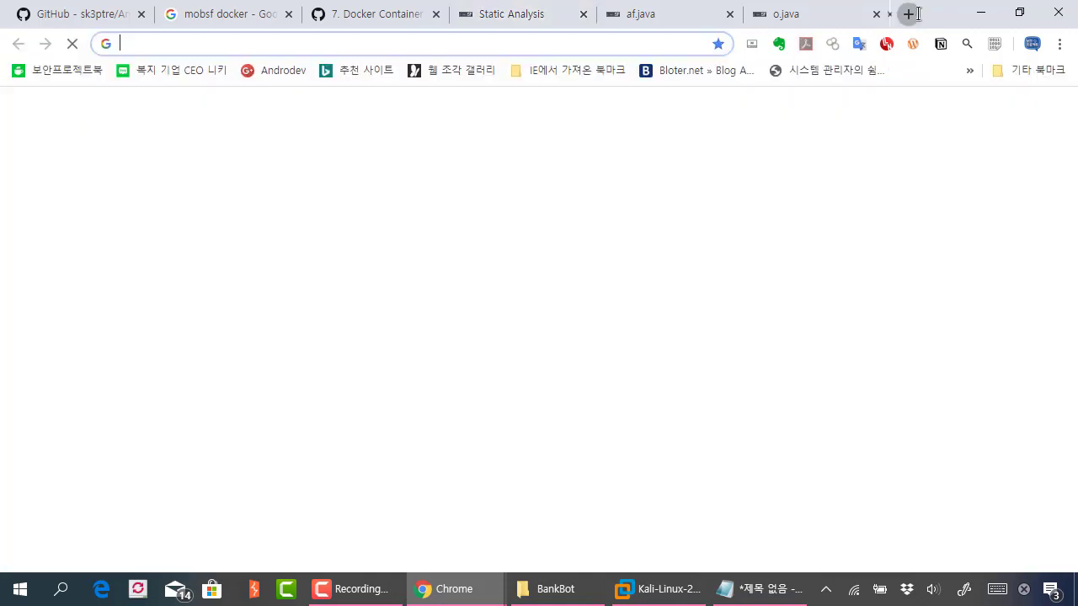
{"action": "type", "text": "vi"}
{"action": "key", "text": "Return"}
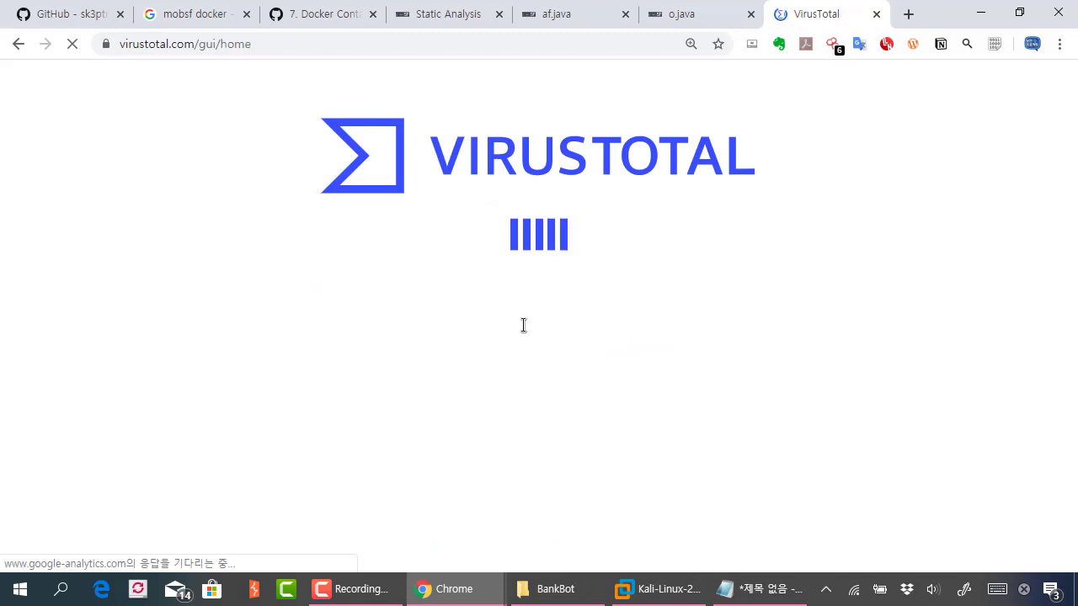
Step: Submit the copied address 190.14.37.139 for a URL scan on VirusTotal
{"action": "left_click", "coordinate": [529, 465]}
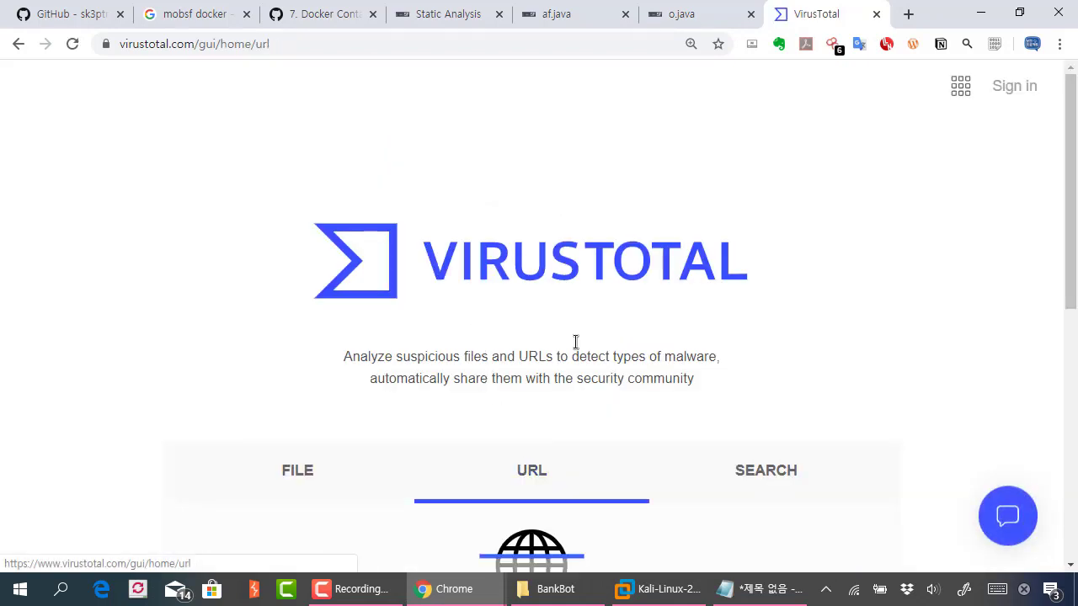
{"action": "scroll", "coordinate": [541, 443], "scroll_direction": "down", "scroll_amount": 2}
{"action": "scroll", "coordinate": [534, 476], "scroll_direction": "down", "scroll_amount": 1}
{"action": "key", "text": "ctrl+v"}
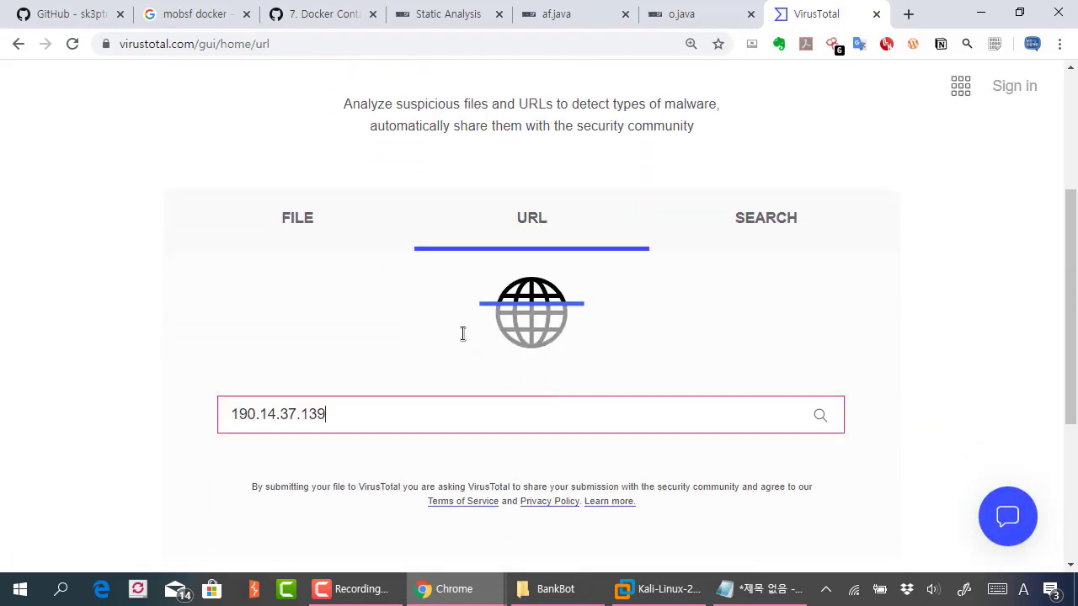
{"action": "left_click", "coordinate": [820, 416]}
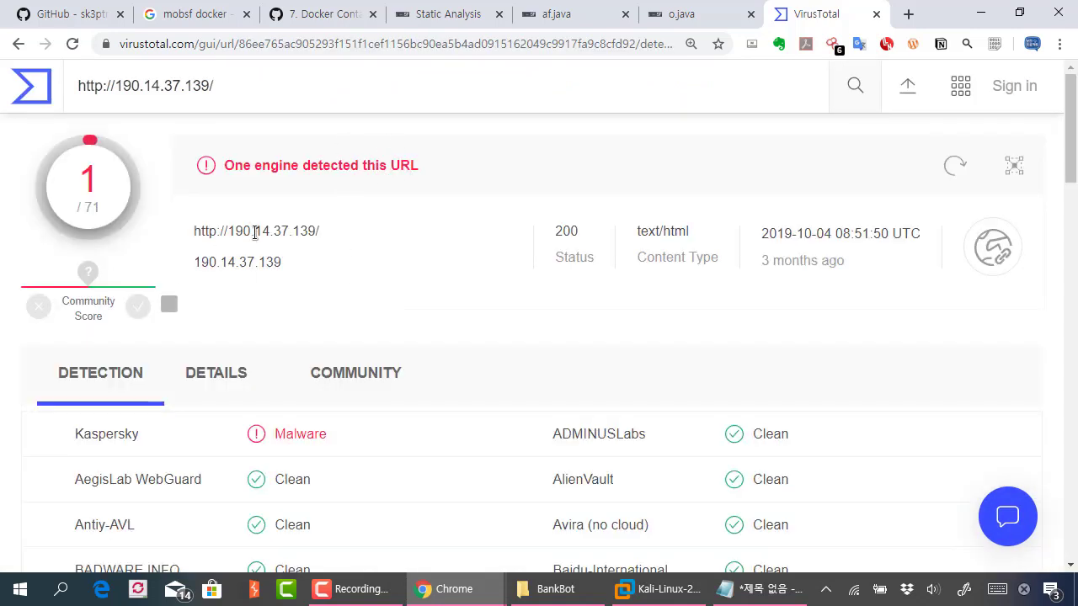
{"action": "scroll", "coordinate": [443, 247], "scroll_direction": "down", "scroll_amount": 5}
{"action": "scroll", "coordinate": [443, 250], "scroll_direction": "down", "scroll_amount": 2}
{"action": "scroll", "coordinate": [443, 250], "scroll_direction": "up", "scroll_amount": 6}
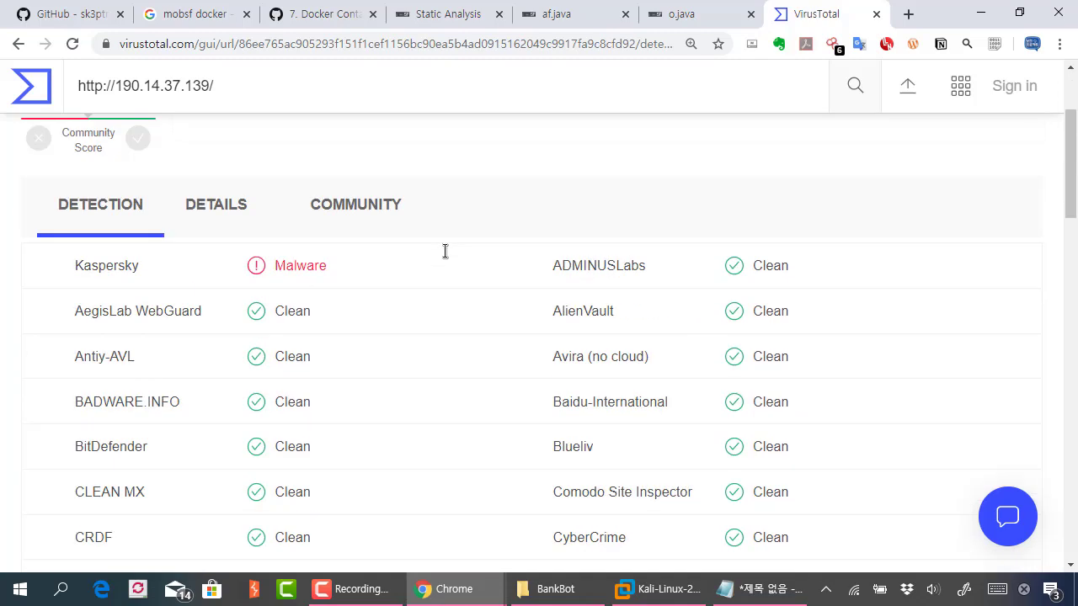
{"action": "scroll", "coordinate": [577, 285], "scroll_direction": "up", "scroll_amount": 3}
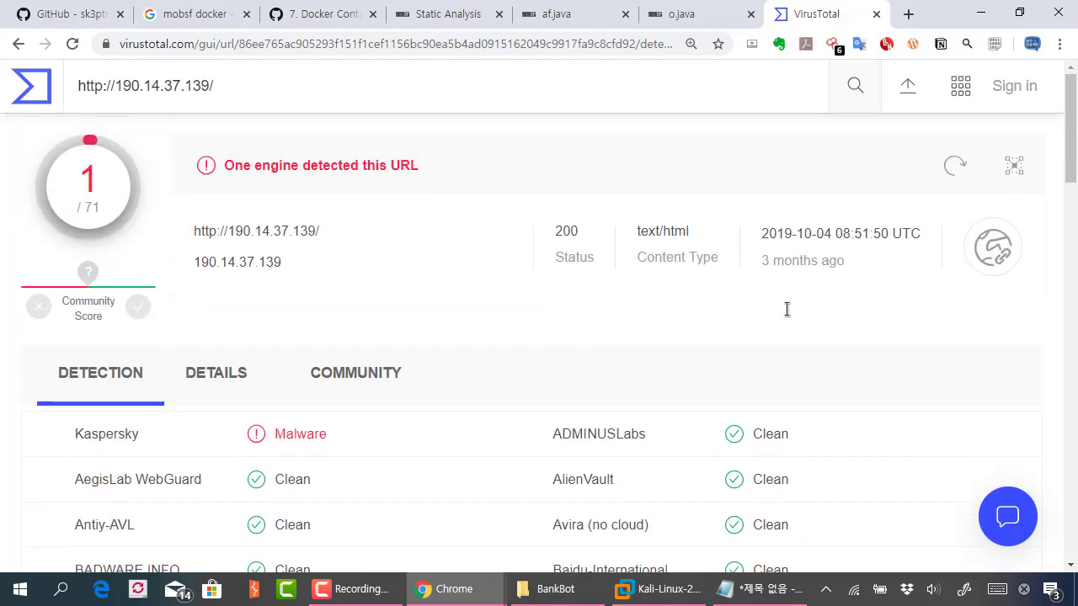
{"action": "scroll", "coordinate": [736, 270], "scroll_direction": "down", "scroll_amount": 1}
{"action": "double_click", "coordinate": [297, 350]}
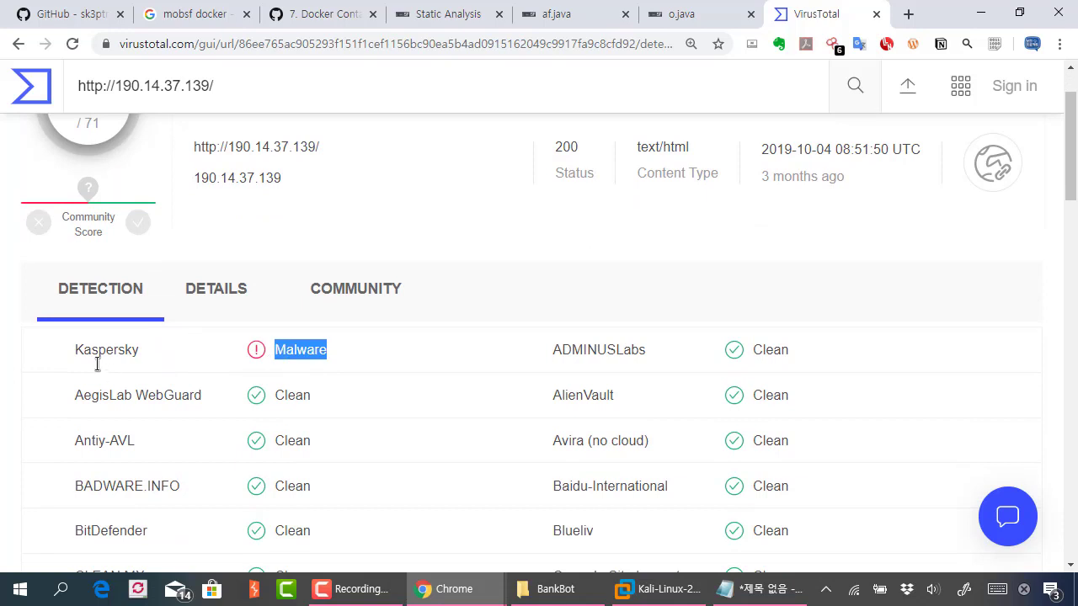
{"action": "left_click", "coordinate": [390, 248]}
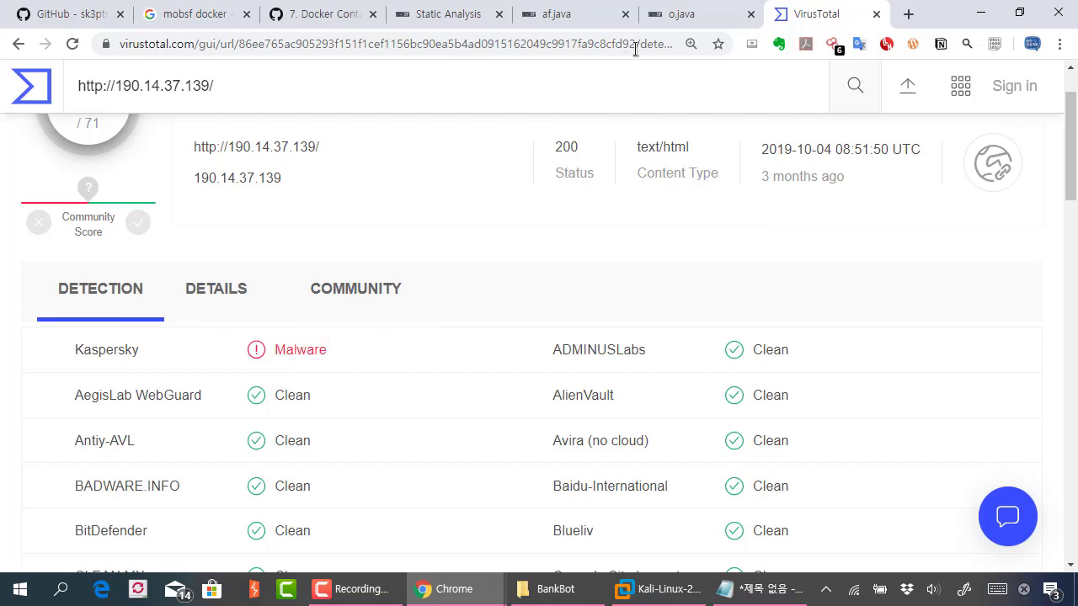
{"action": "left_click", "coordinate": [468, 10]}
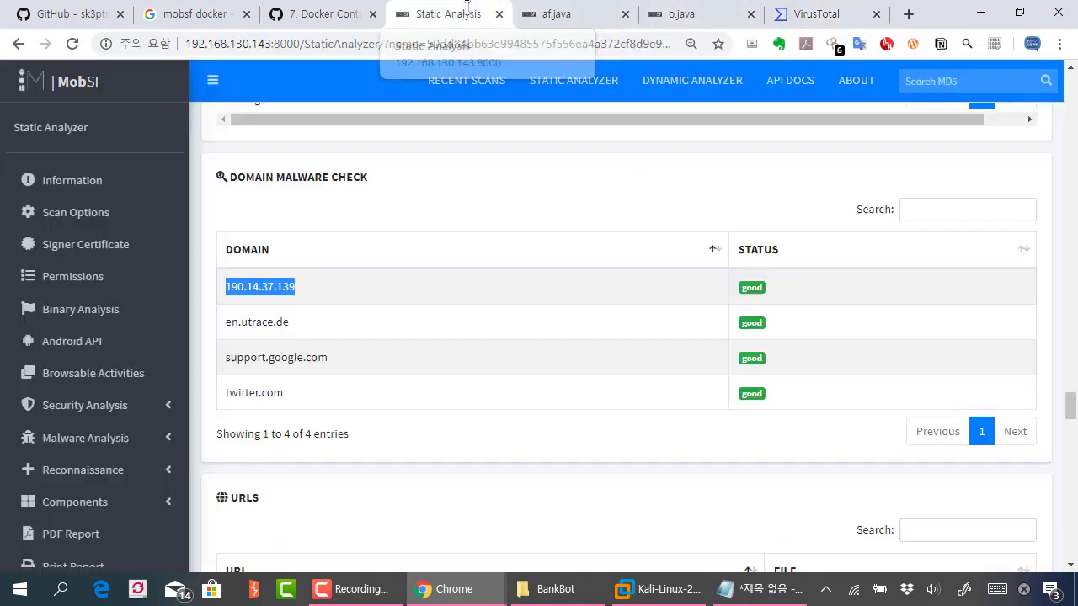
{"action": "scroll", "coordinate": [413, 285], "scroll_direction": "down", "scroll_amount": 1}
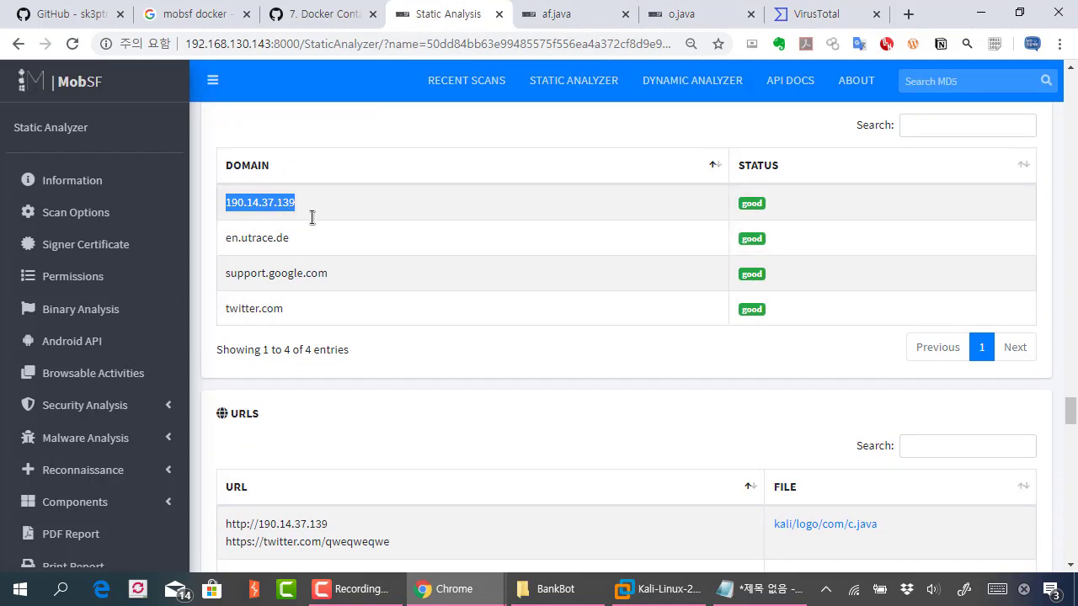
{"action": "scroll", "coordinate": [271, 253], "scroll_direction": "down", "scroll_amount": 2}
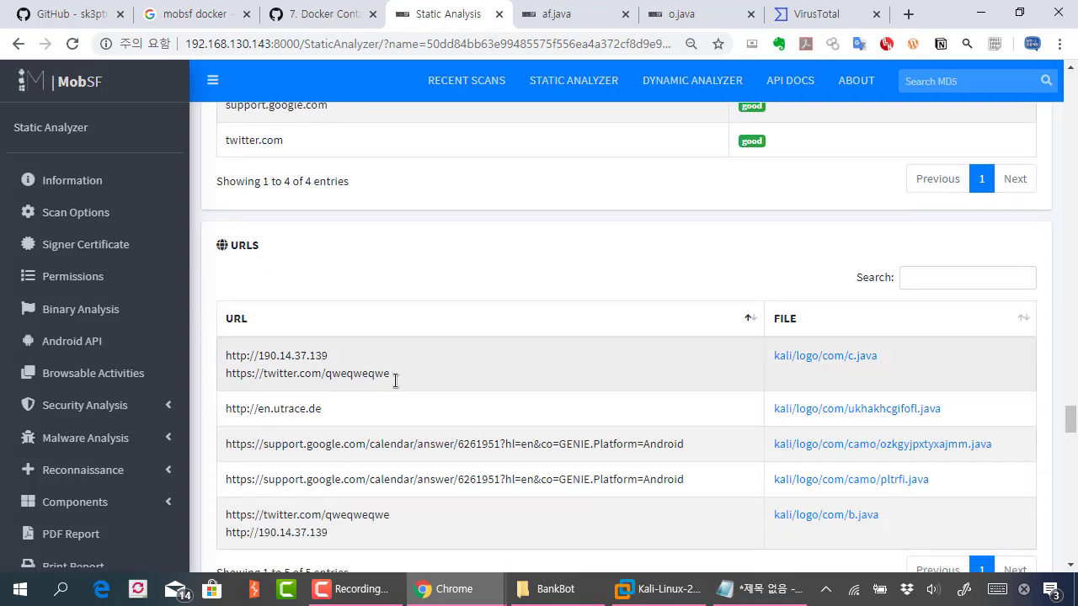
{"action": "left_click_drag", "start_coordinate": [395, 380], "coordinate": [224, 374]}
{"action": "scroll", "coordinate": [394, 431], "scroll_direction": "down", "scroll_amount": 1}
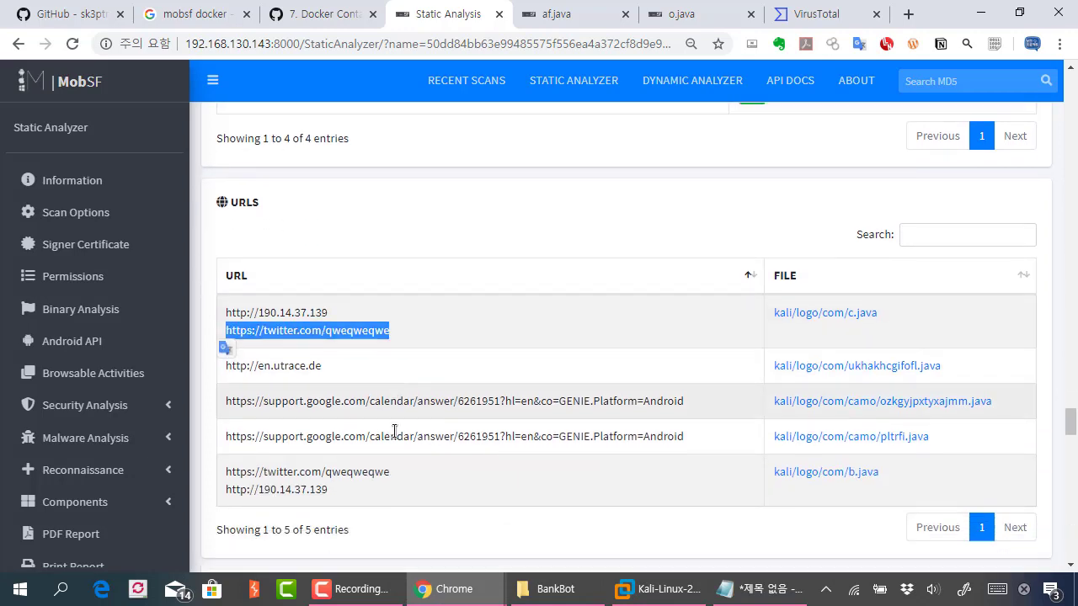
Step: Look through the File Analysis and APKiD Analysis sections and the table of code issues above them
{"action": "scroll", "coordinate": [394, 431], "scroll_direction": "up", "scroll_amount": 10}
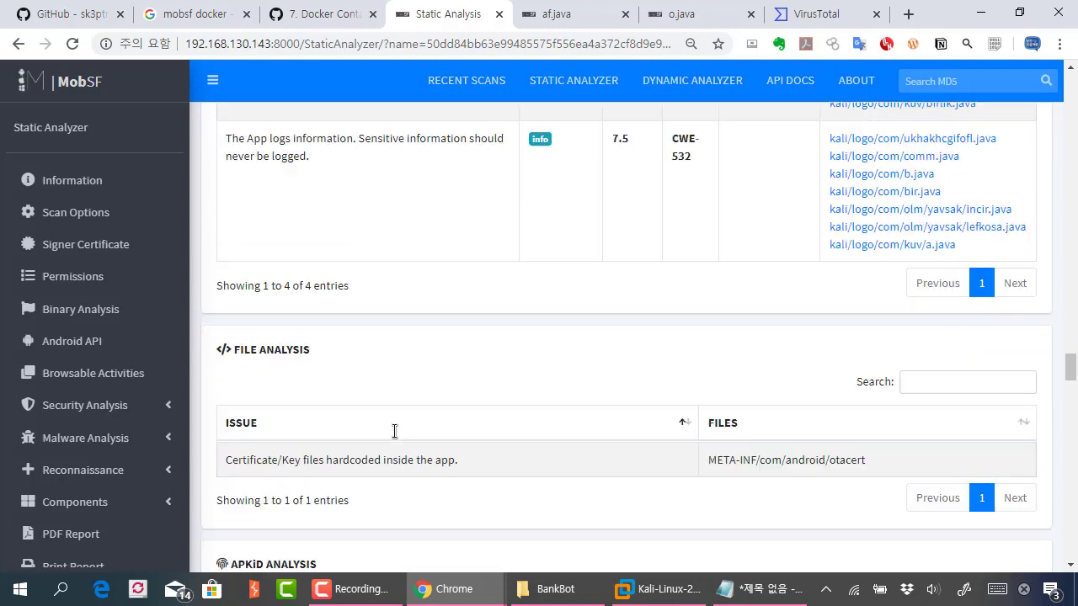
{"action": "scroll", "coordinate": [394, 431], "scroll_direction": "down", "scroll_amount": 2}
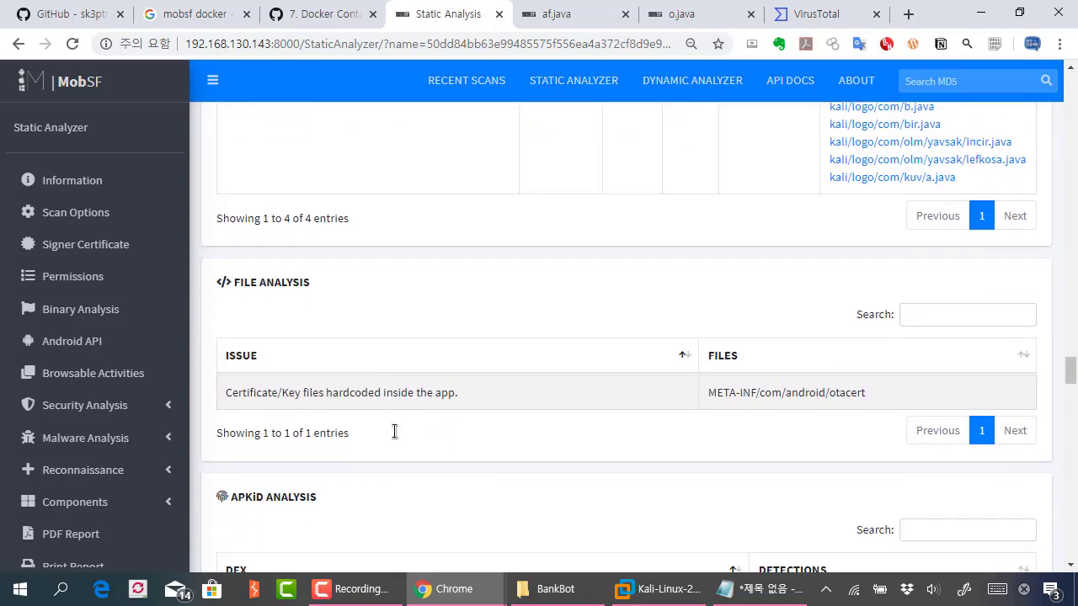
{"action": "scroll", "coordinate": [394, 431], "scroll_direction": "up", "scroll_amount": 10}
{"action": "scroll", "coordinate": [394, 431], "scroll_direction": "down", "scroll_amount": 7}
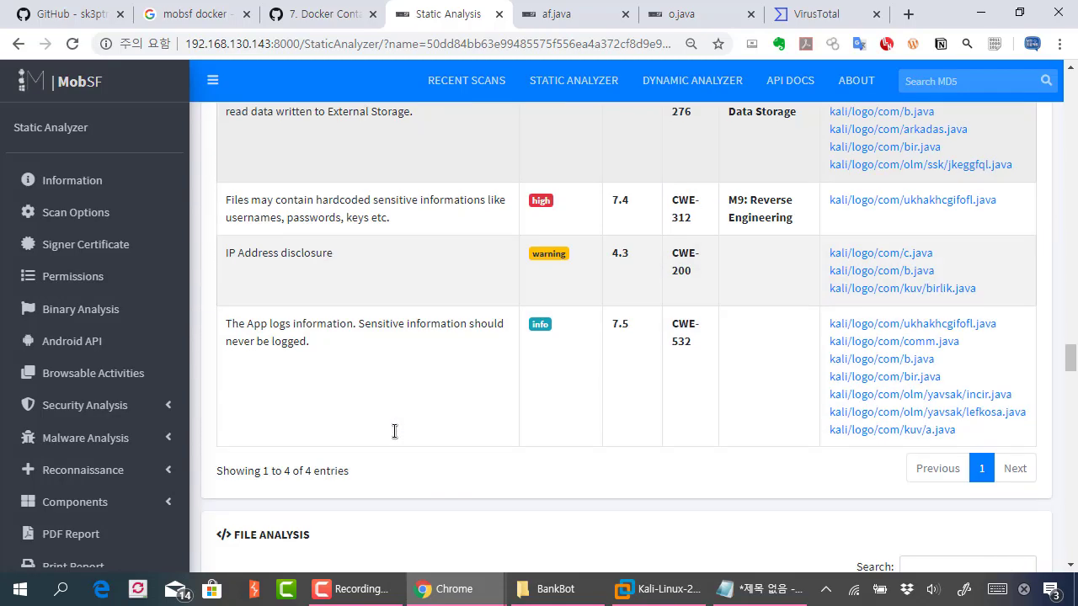
{"action": "scroll", "coordinate": [394, 431], "scroll_direction": "down", "scroll_amount": 4}
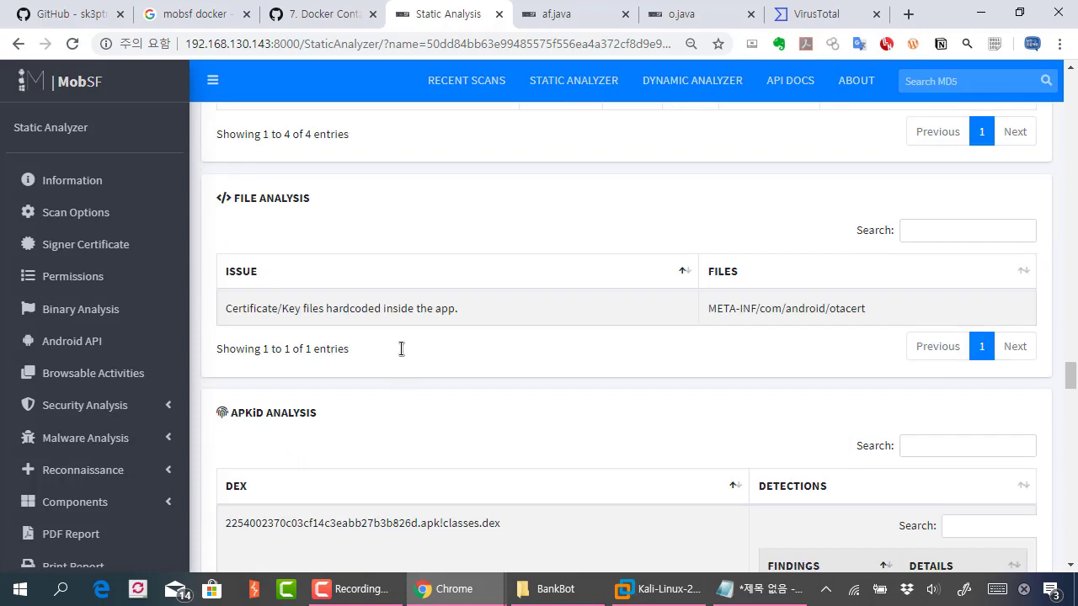
{"action": "scroll", "coordinate": [402, 349], "scroll_direction": "down", "scroll_amount": 6}
{"action": "scroll", "coordinate": [401, 349], "scroll_direction": "down", "scroll_amount": 4}
{"action": "scroll", "coordinate": [399, 348], "scroll_direction": "up", "scroll_amount": 7}
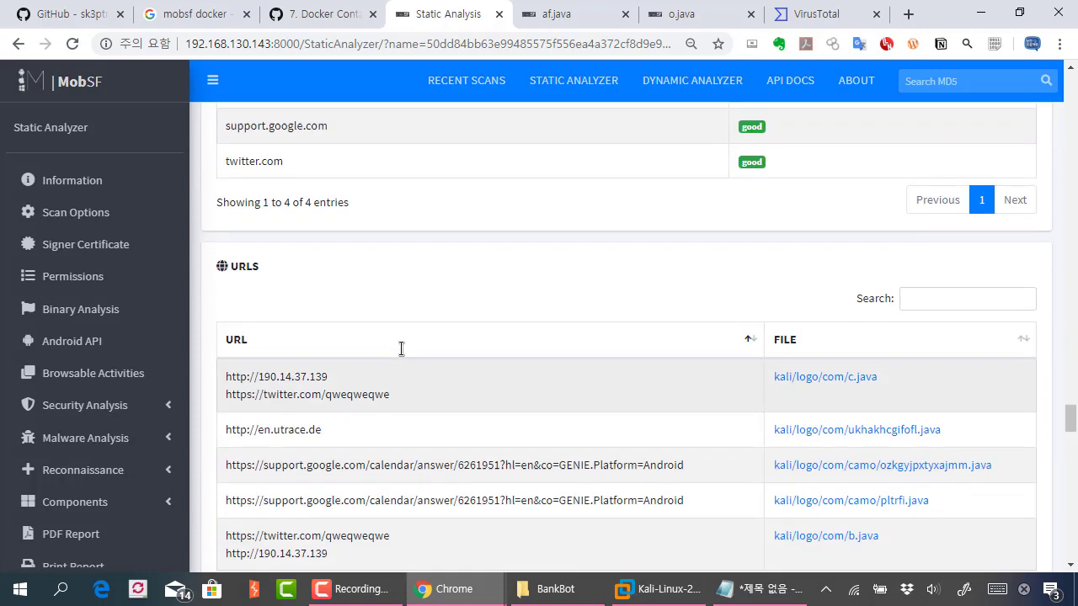
Step: Examine the intent schemes under Browsable Activities and the Android Java API entry for querying the SMS and contacts database
{"action": "scroll", "coordinate": [627, 336], "scroll_direction": "up", "scroll_amount": 15}
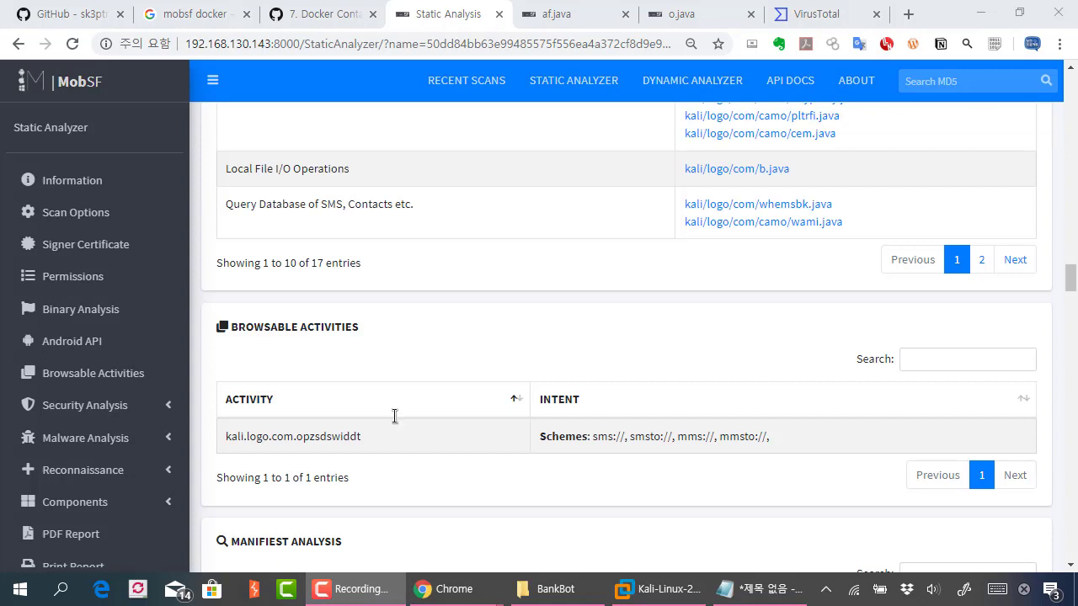
{"action": "scroll", "coordinate": [380, 360], "scroll_direction": "down", "scroll_amount": 1}
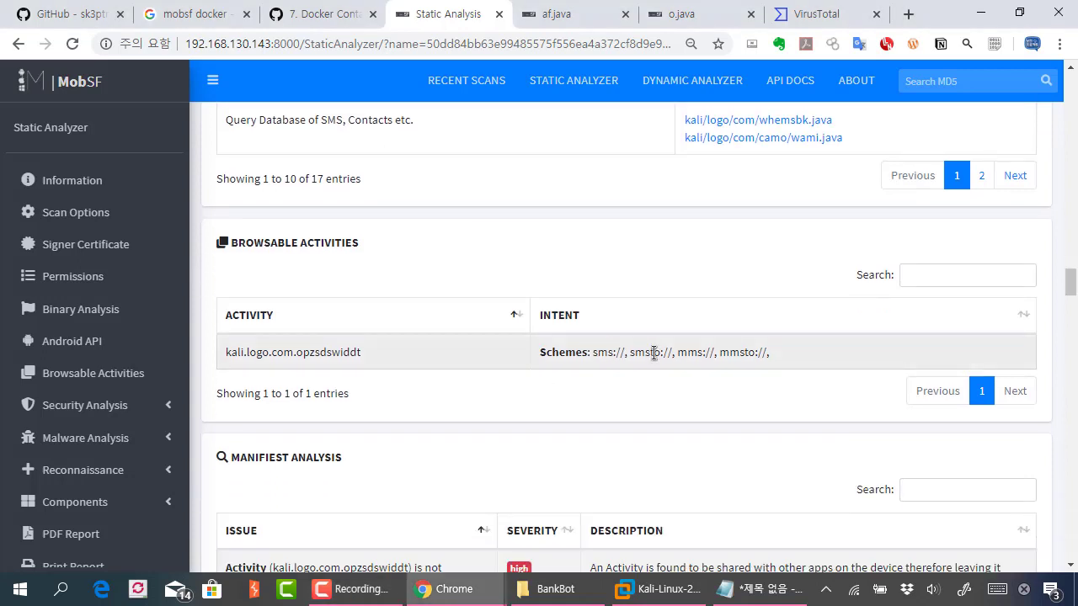
{"action": "left_click_drag", "start_coordinate": [591, 353], "coordinate": [770, 357]}
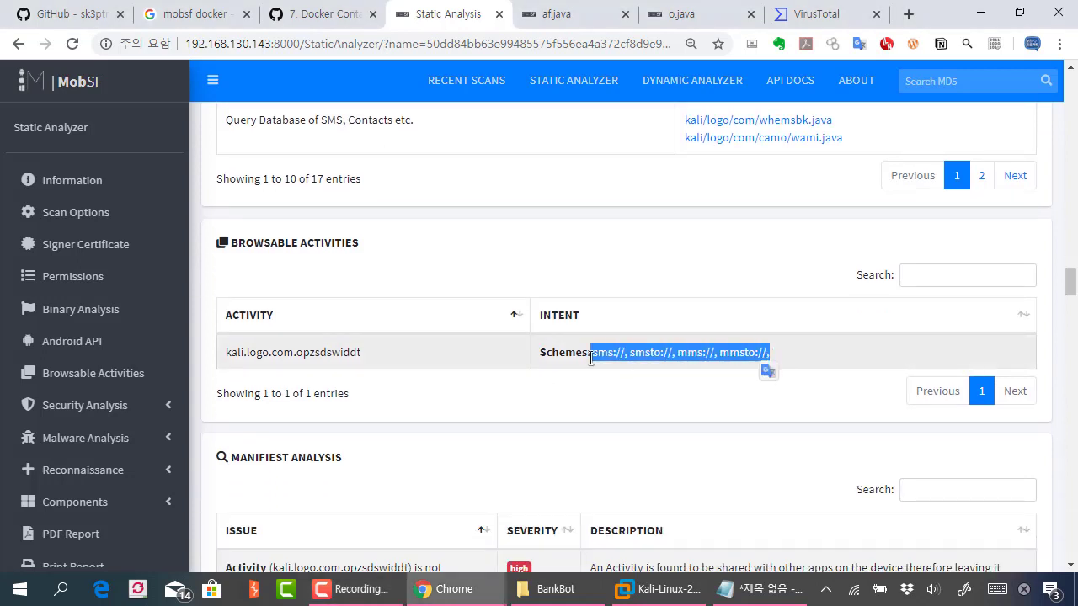
{"action": "left_click", "coordinate": [574, 405]}
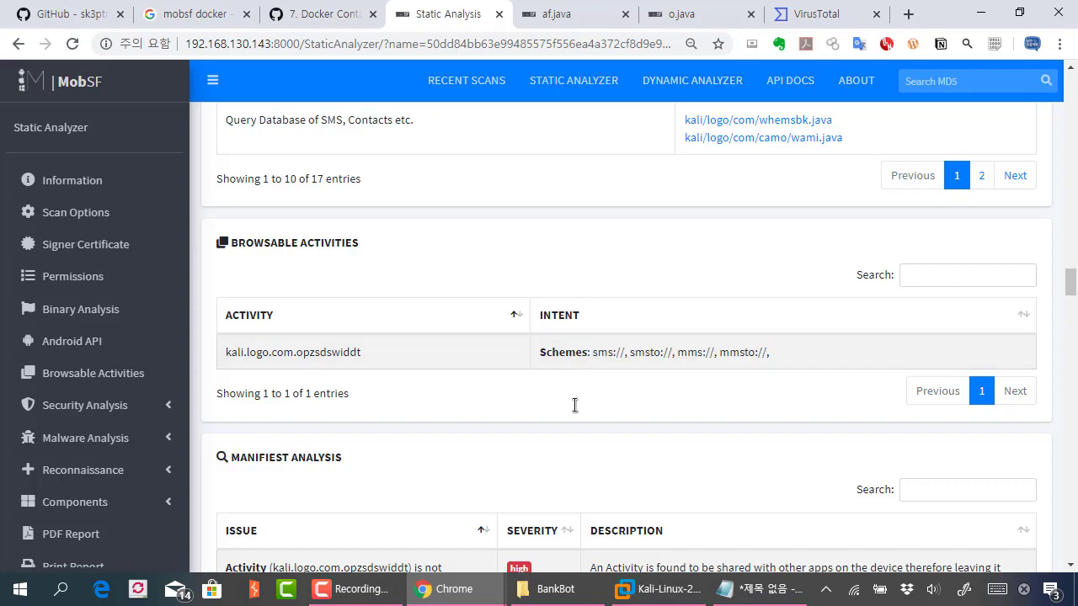
{"action": "scroll", "coordinate": [574, 406], "scroll_direction": "up", "scroll_amount": 3}
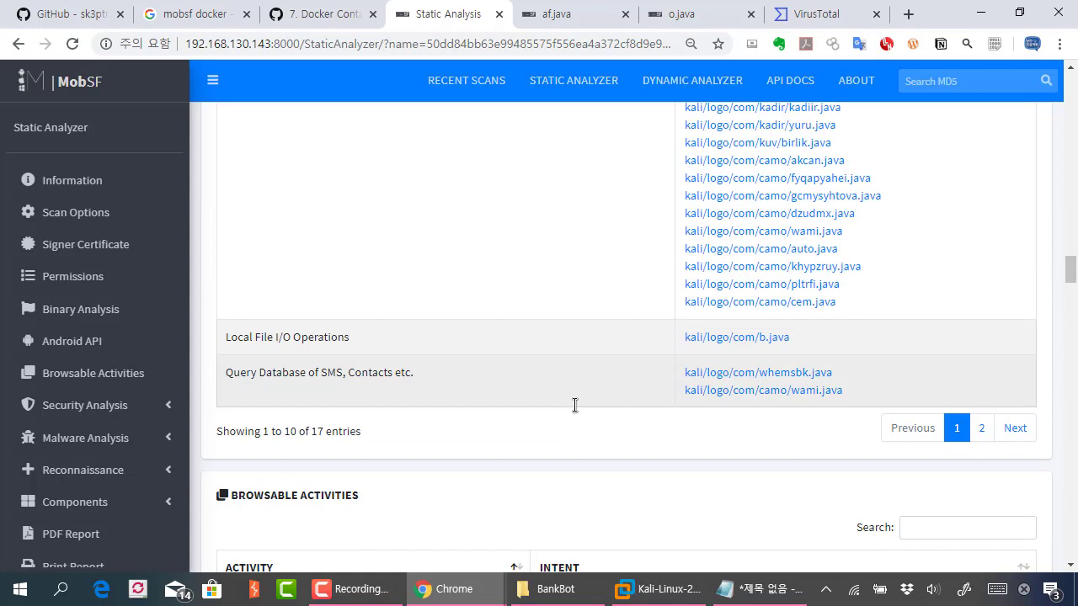
{"action": "left_click_drag", "start_coordinate": [328, 372], "coordinate": [410, 376]}
{"action": "left_click", "coordinate": [410, 378]}
Step: Look through the report's services, receivers, files, URLs, shared library analysis and app permissions
{"action": "scroll", "coordinate": [386, 396], "scroll_direction": "down", "scroll_amount": 20}
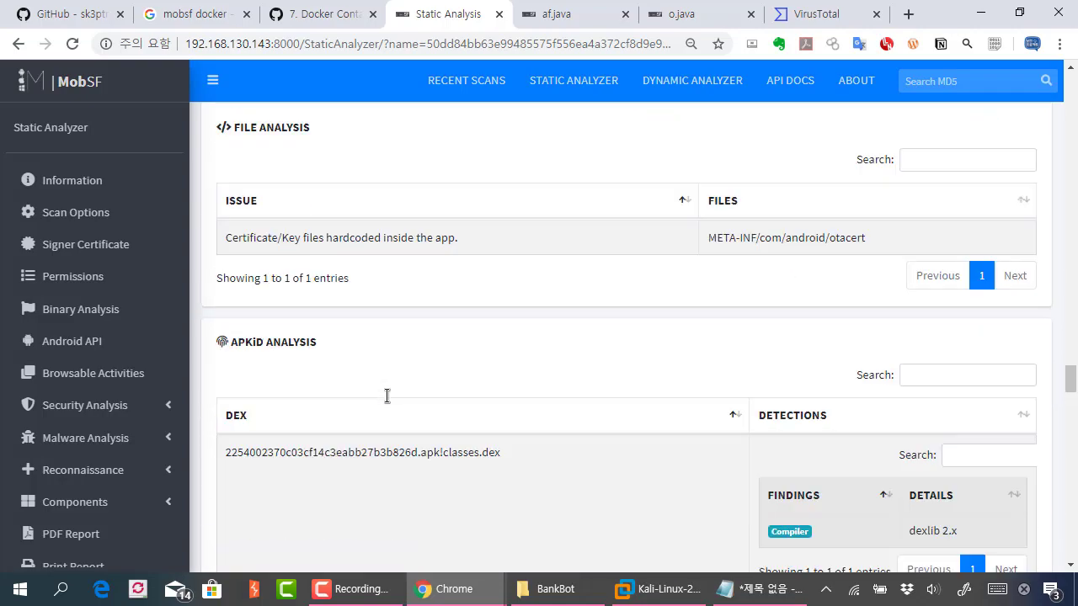
{"action": "scroll", "coordinate": [387, 395], "scroll_direction": "down", "scroll_amount": 20}
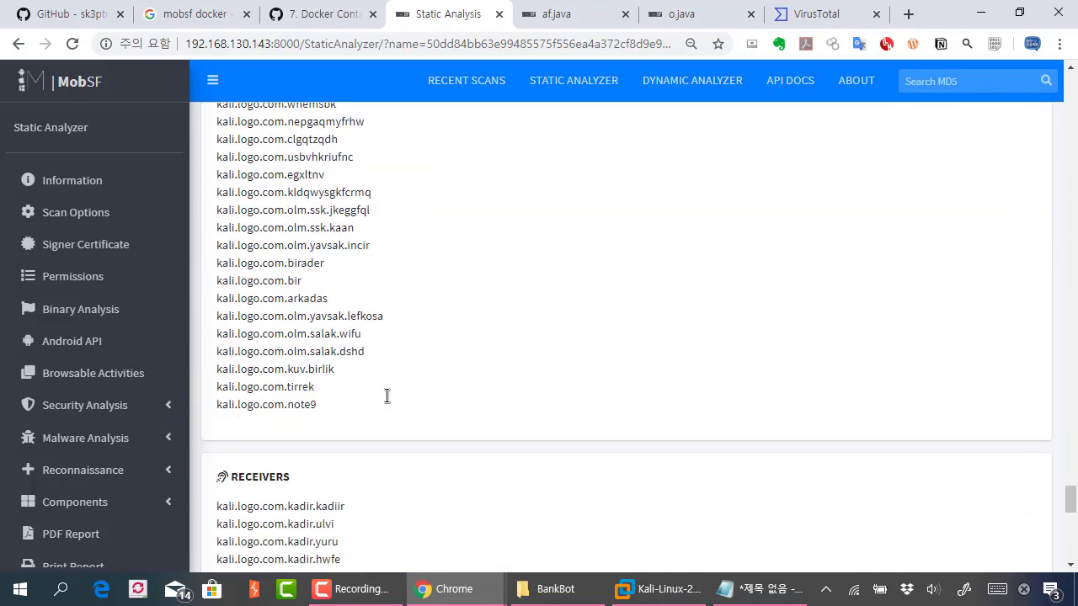
{"action": "scroll", "coordinate": [386, 396], "scroll_direction": "up", "scroll_amount": 20}
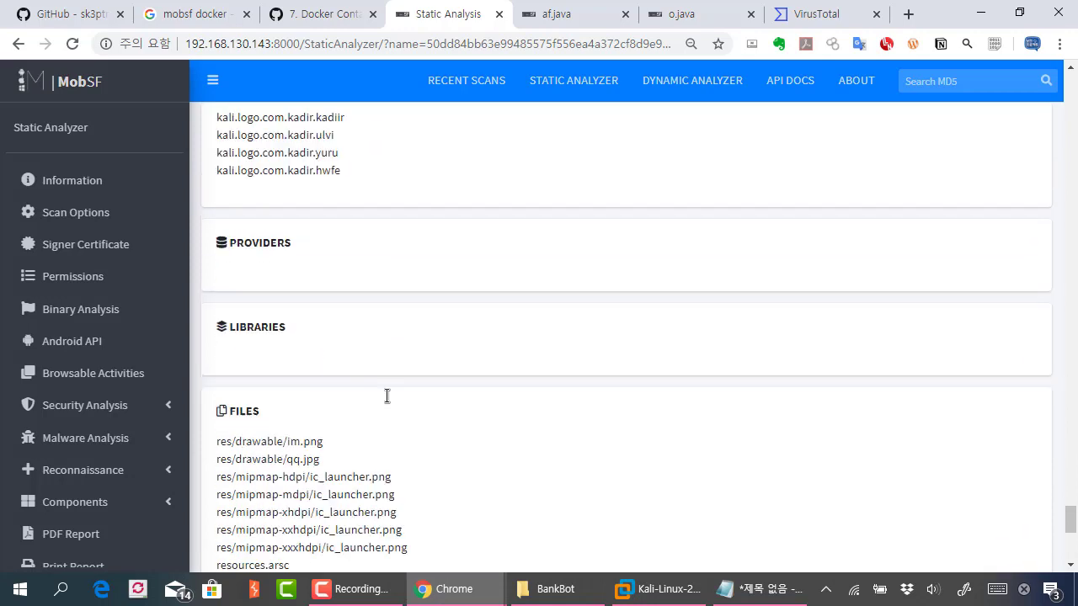
{"action": "scroll", "coordinate": [387, 396], "scroll_direction": "down", "scroll_amount": 5}
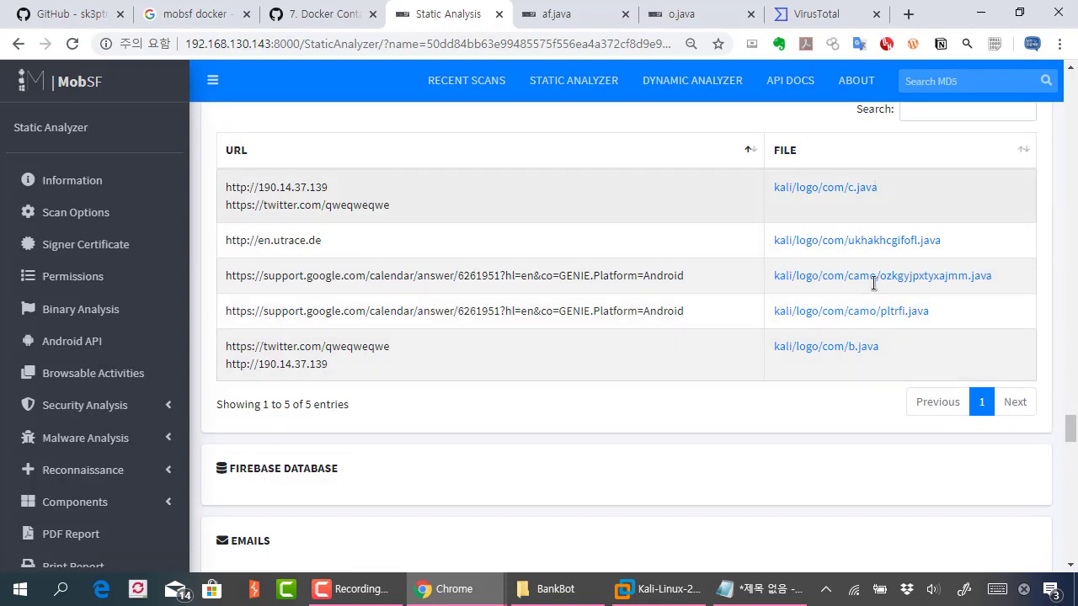
{"action": "scroll", "coordinate": [862, 283], "scroll_direction": "up", "scroll_amount": 6}
{"action": "scroll", "coordinate": [862, 283], "scroll_direction": "up", "scroll_amount": 20}
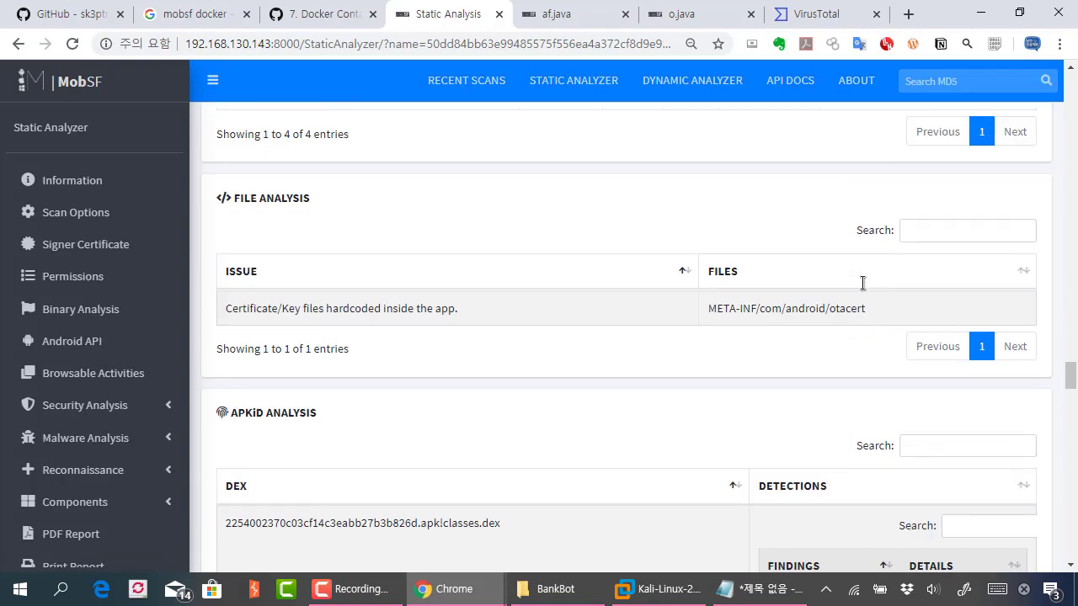
{"action": "scroll", "coordinate": [863, 283], "scroll_direction": "up", "scroll_amount": 10}
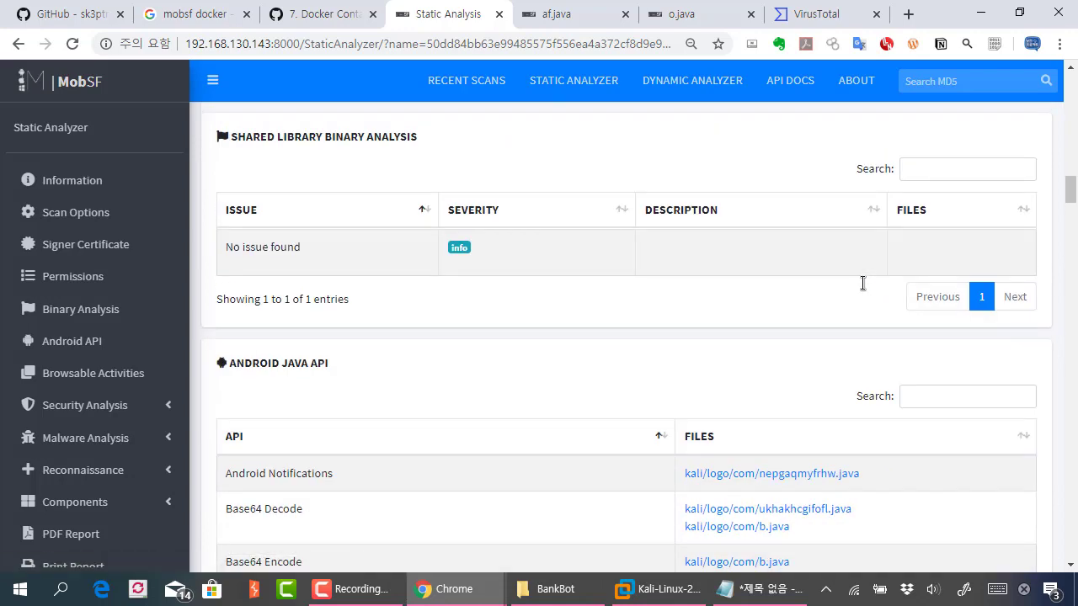
{"action": "scroll", "coordinate": [862, 283], "scroll_direction": "up", "scroll_amount": 6}
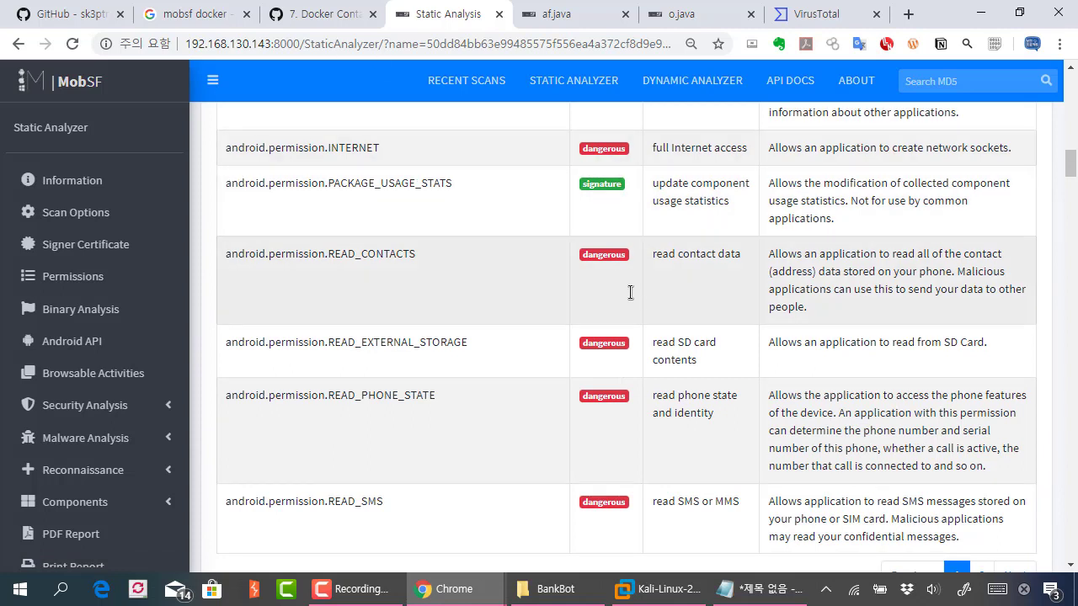
Step: Open MobSF's Dynamic Analyzer page
{"action": "left_click", "coordinate": [658, 80]}
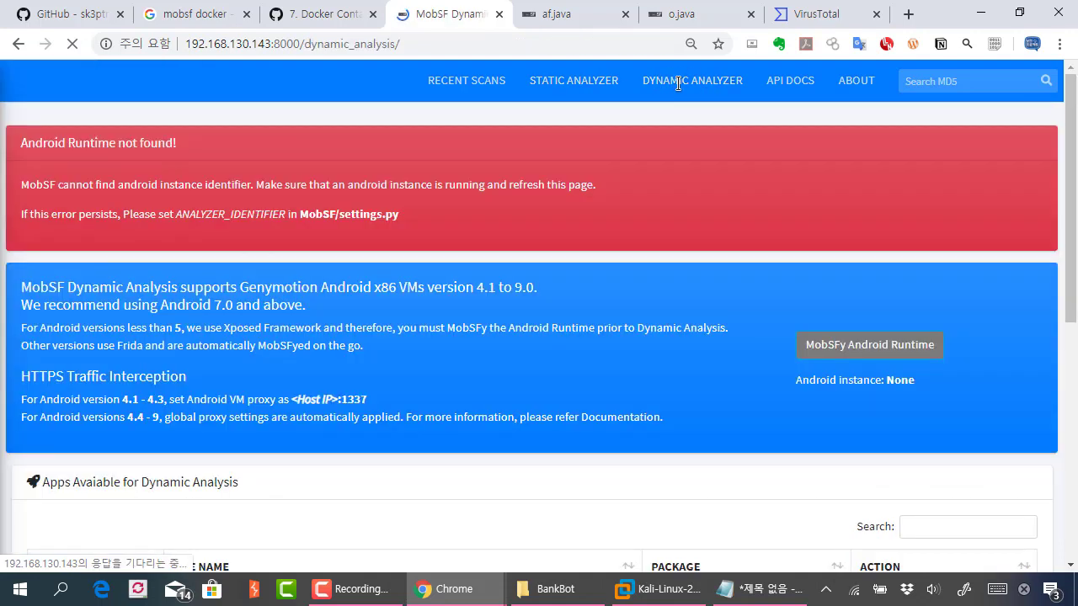
{"action": "left_click_drag", "start_coordinate": [688, 131], "coordinate": [830, 297]}
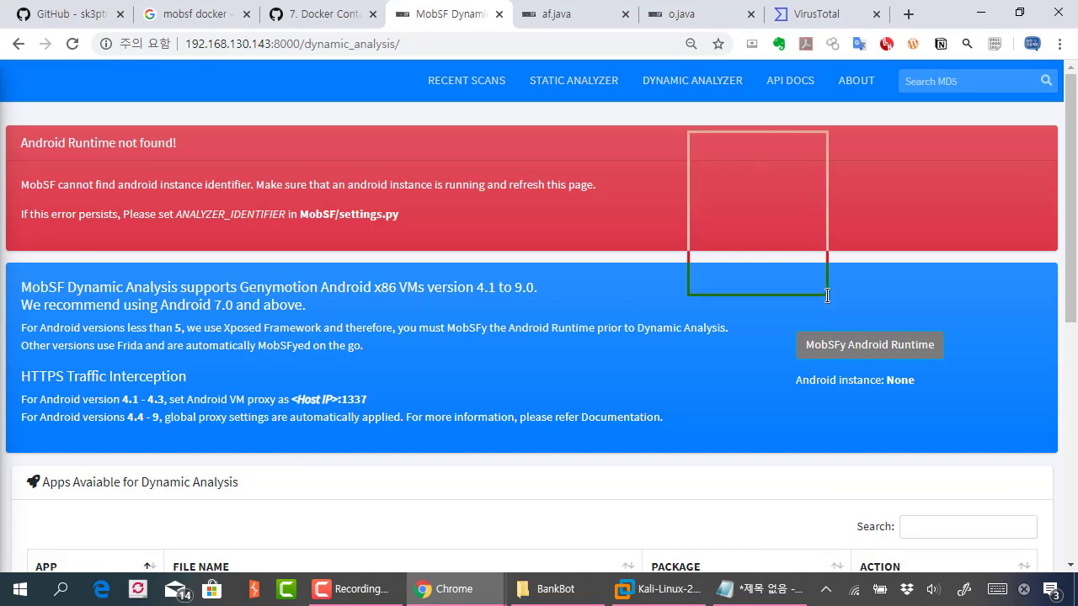
{"action": "left_click_drag", "start_coordinate": [755, 135], "coordinate": [703, 181]}
{"action": "left_click_drag", "start_coordinate": [780, 157], "coordinate": [714, 221]}
{"action": "left_click_drag", "start_coordinate": [783, 202], "coordinate": [751, 239]}
{"action": "left_click_drag", "start_coordinate": [784, 240], "coordinate": [780, 250]}
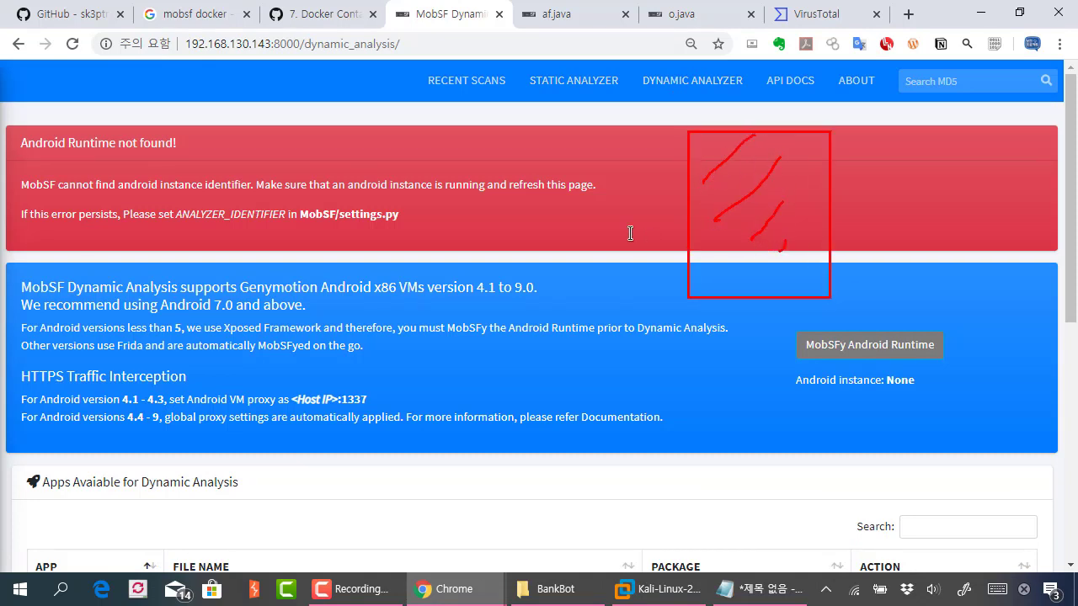
{"action": "mouse_move", "coordinate": [615, 224]}
{"action": "left_mouse_down"}
{"action": "mouse_move", "coordinate": [657, 217]}
{"action": "mouse_move", "coordinate": [661, 228]}
{"action": "left_mouse_up"}
{"action": "left_click_drag", "start_coordinate": [645, 109], "coordinate": [768, 110]}
{"action": "key", "text": "Escape"}
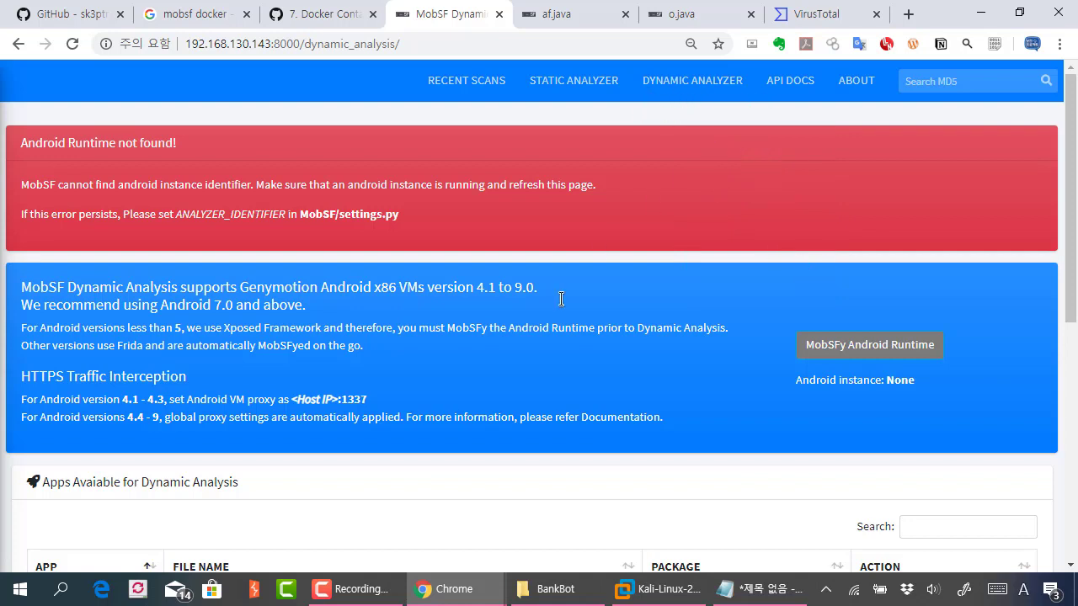
Step: Examine the Android runtime requirements and the list of apps available for dynamic analysis
{"action": "scroll", "coordinate": [568, 272], "scroll_direction": "down", "scroll_amount": 1}
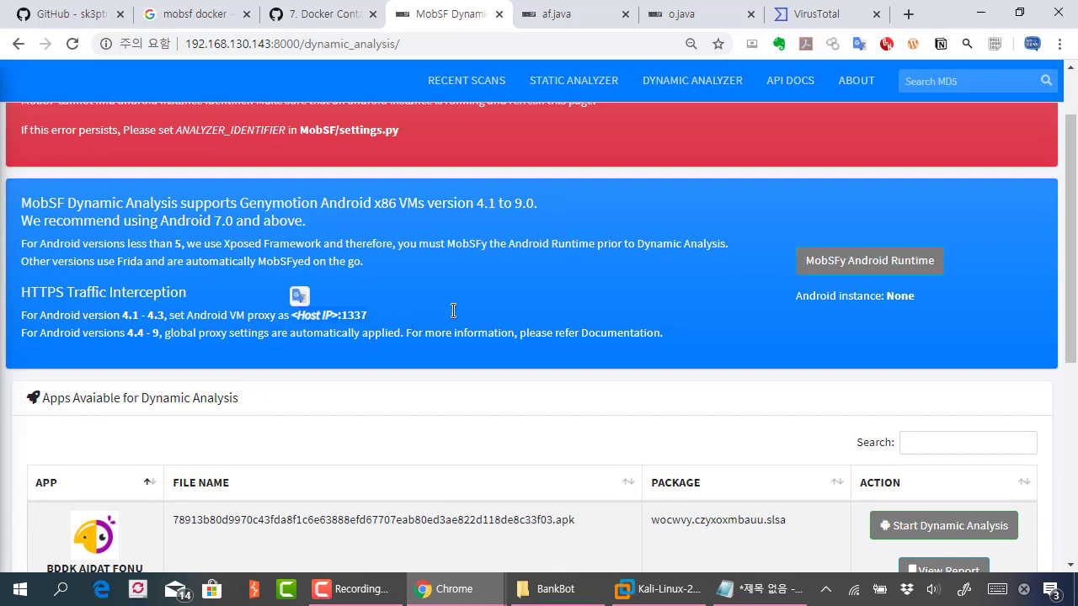
{"action": "scroll", "coordinate": [487, 311], "scroll_direction": "up", "scroll_amount": 1}
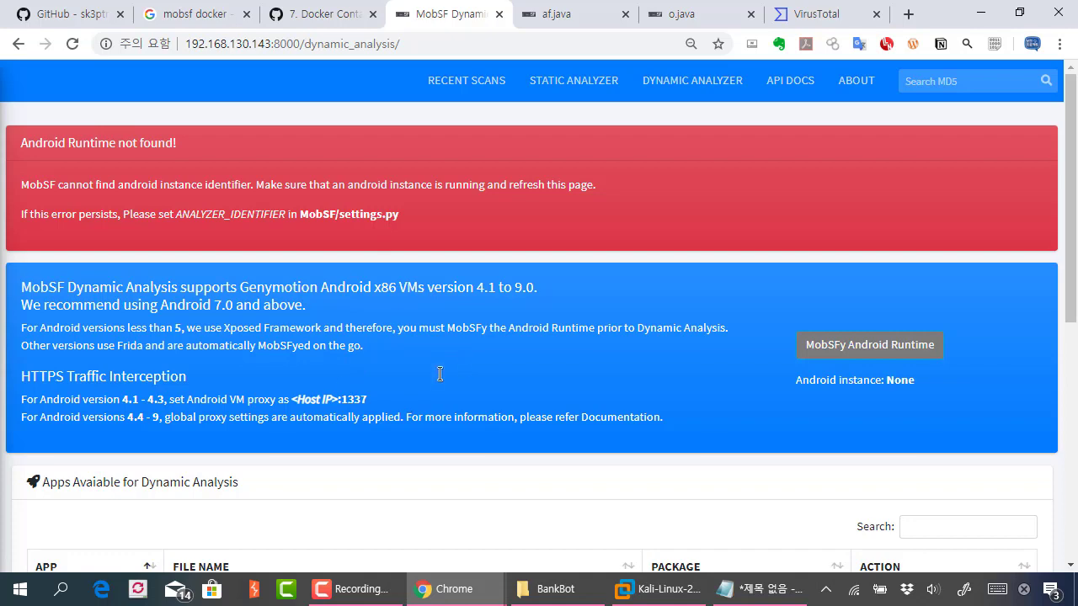
{"action": "scroll", "coordinate": [440, 374], "scroll_direction": "down", "scroll_amount": 3}
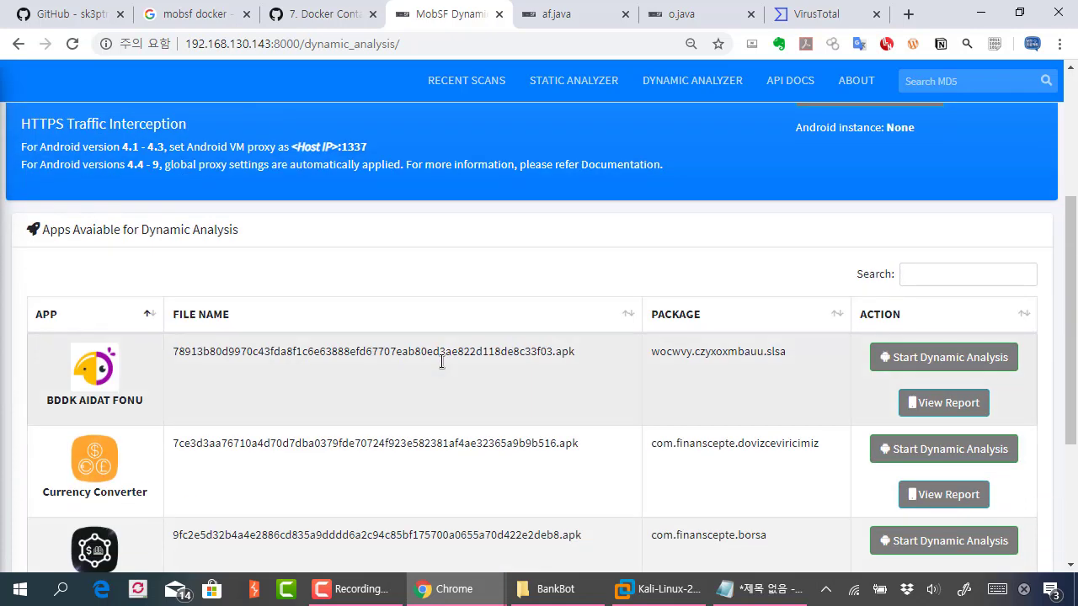
{"action": "scroll", "coordinate": [441, 362], "scroll_direction": "down", "scroll_amount": 3}
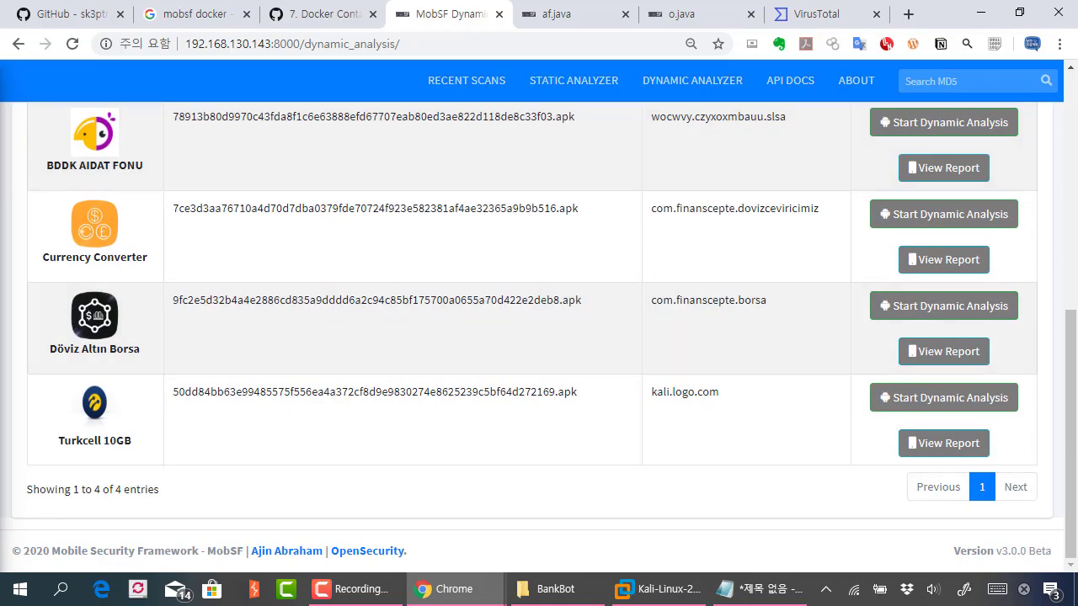